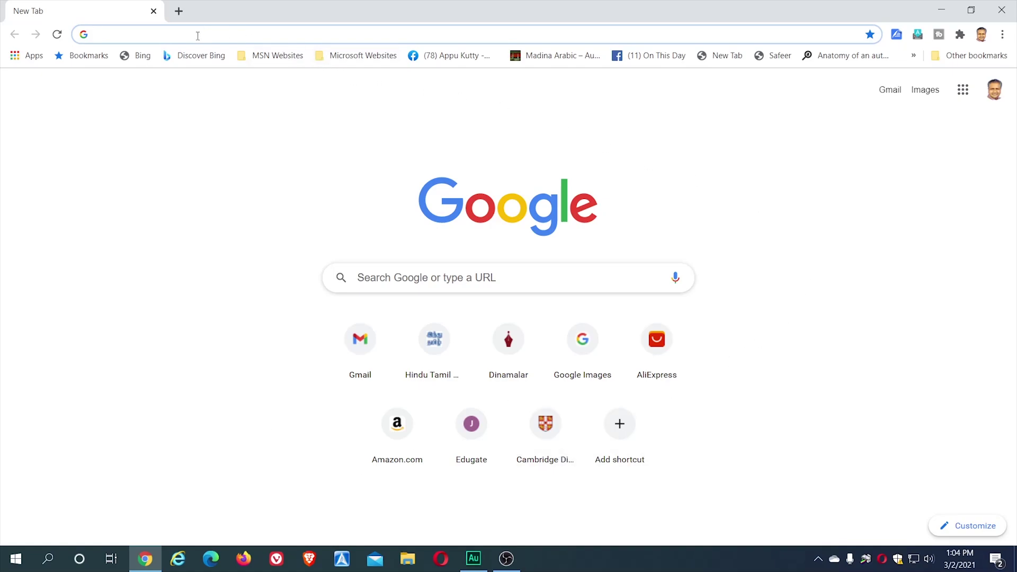
- Open the Jubail Industrial College website and go to the BlackBoard login page from its Faculty and Staff services
{"action": "type", "text": "jic"}
{"action": "key", "text": "Return"}
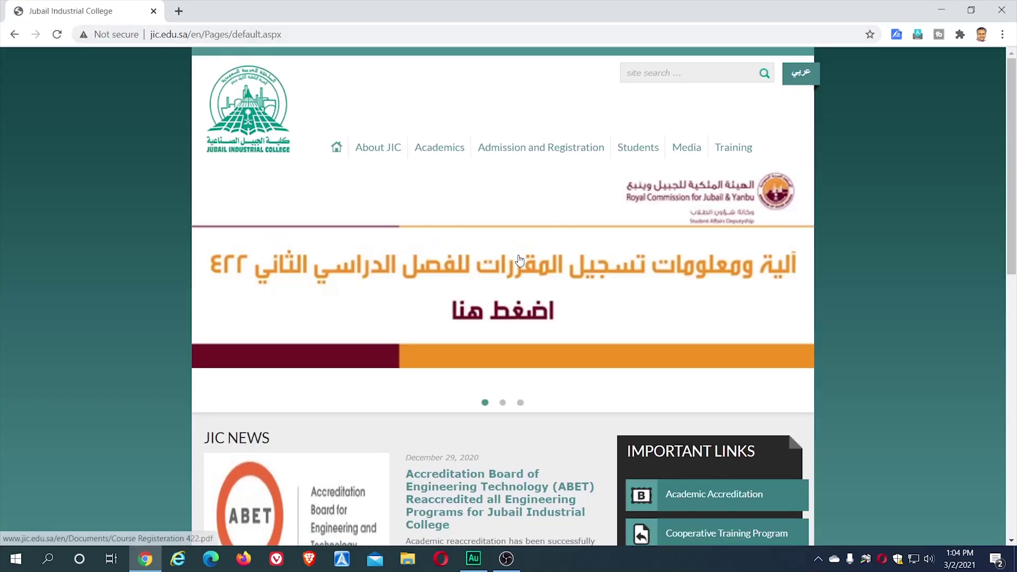
{"action": "scroll", "coordinate": [492, 259], "scroll_direction": "down", "scroll_amount": 10}
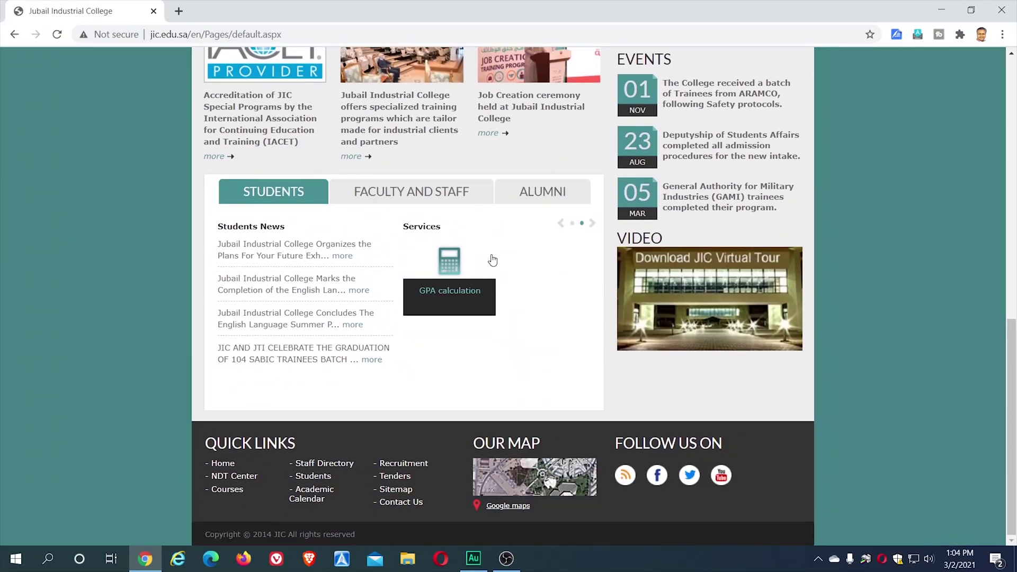
{"action": "left_click", "coordinate": [415, 196]}
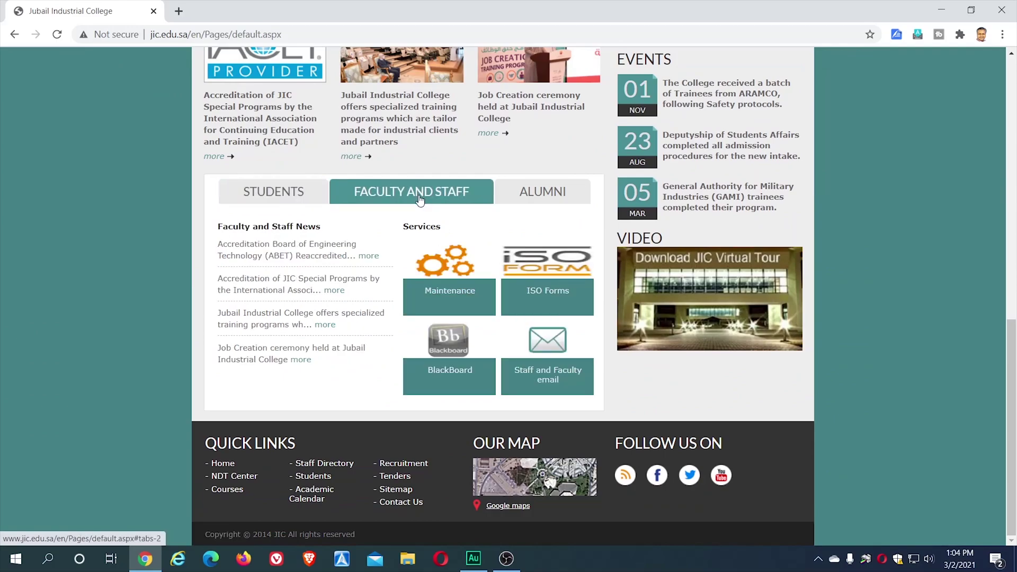
{"action": "left_click", "coordinate": [447, 351]}
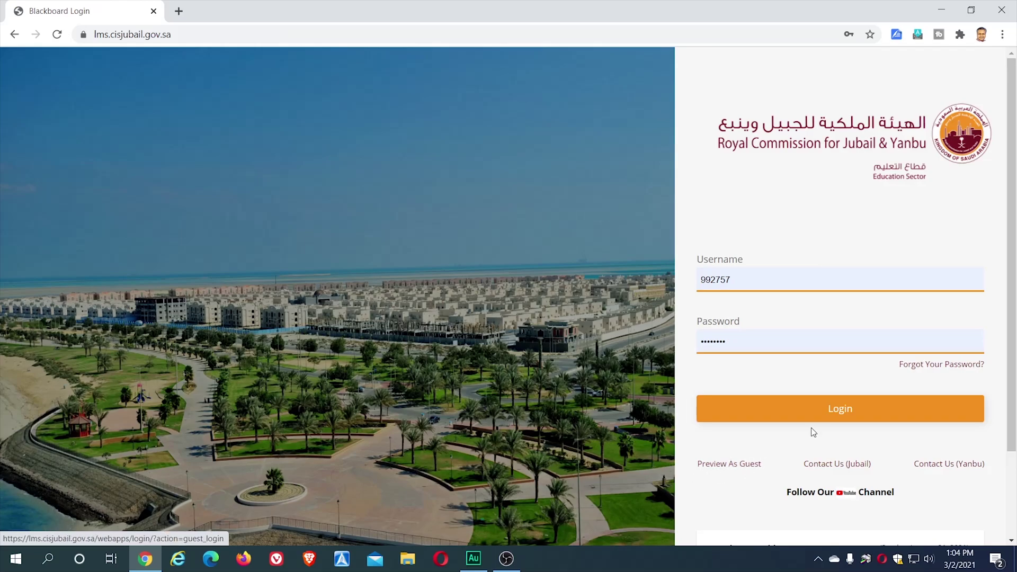
- Log in with the saved credentials and open the course ELC205_2_2_422: Technical Writing_Theoretical_2
{"action": "left_click", "coordinate": [831, 419]}
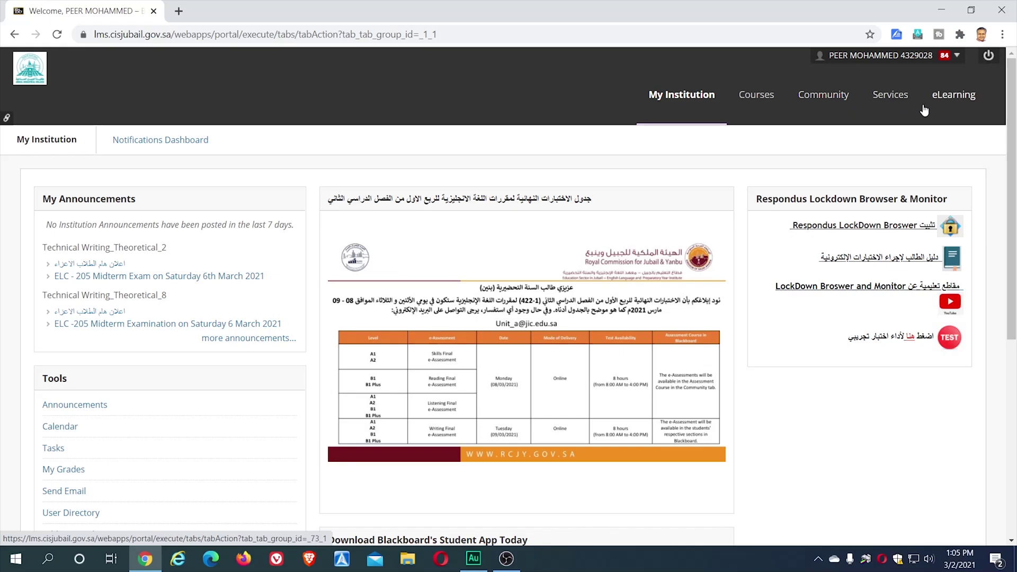
{"action": "left_click", "coordinate": [756, 95]}
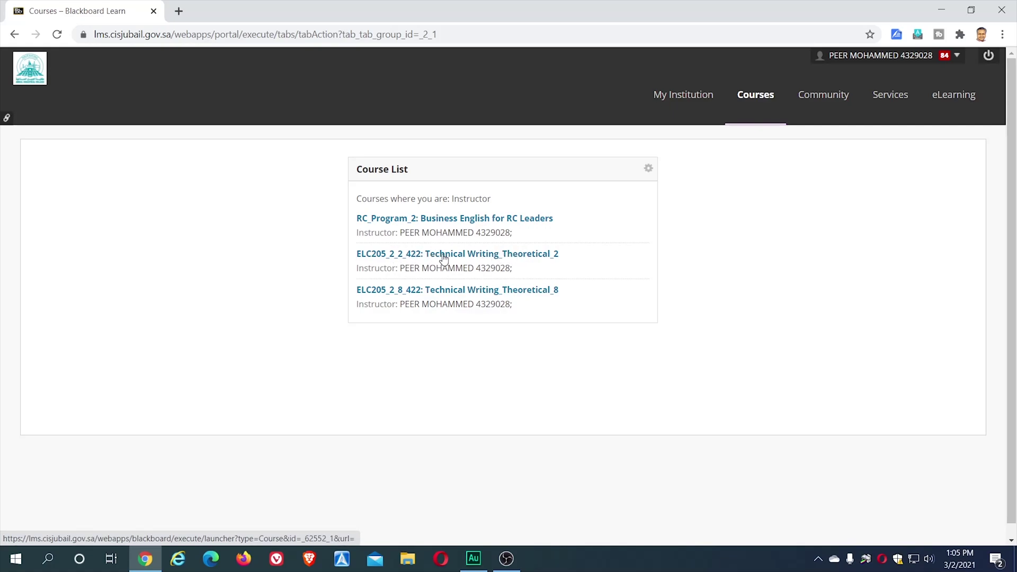
{"action": "left_click", "coordinate": [528, 259]}
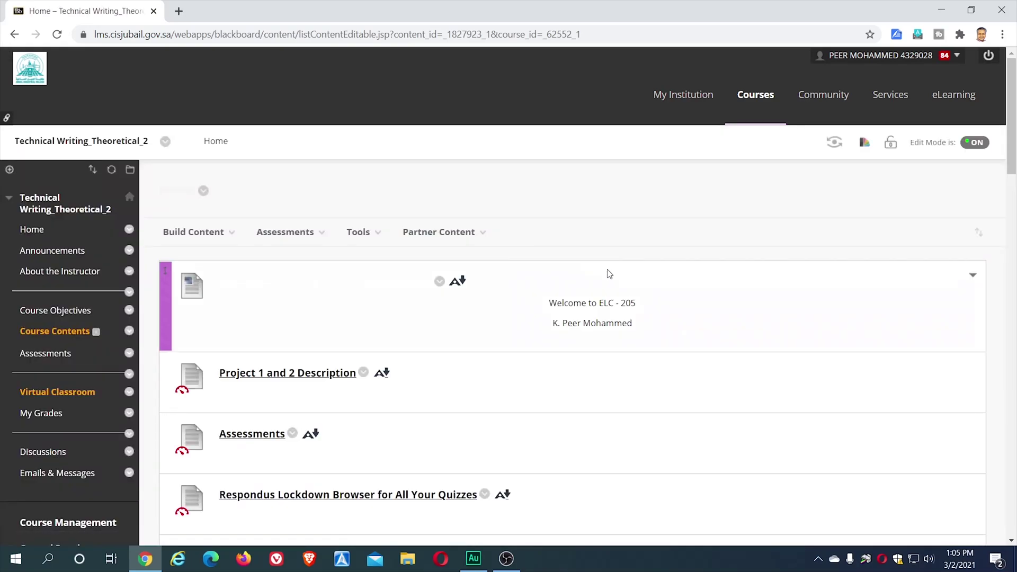
- Open the course's list of tests under Tests, Surveys, and Pools in the course tools
{"action": "left_click", "coordinate": [244, 231]}
{"action": "left_click", "coordinate": [212, 232]}
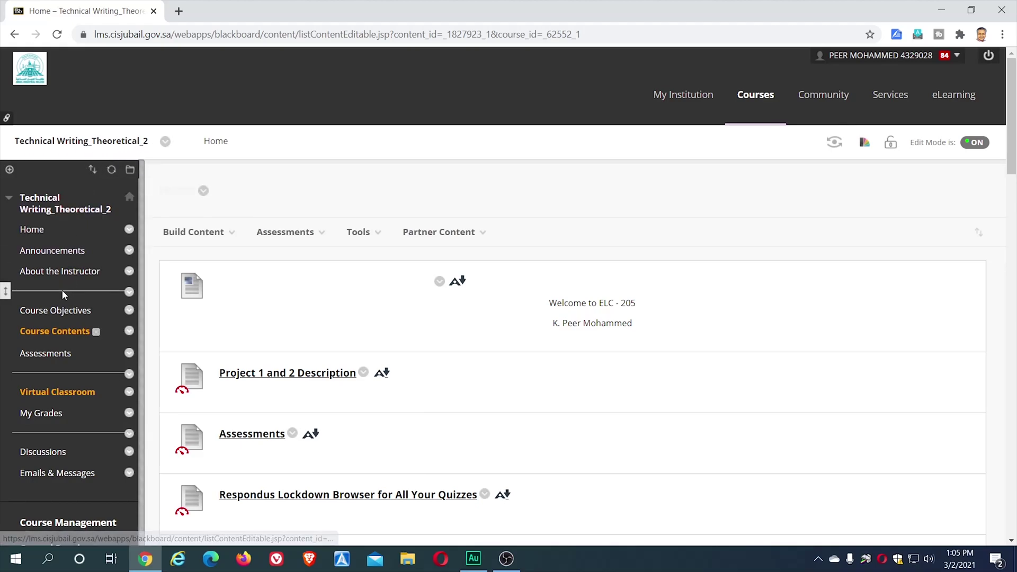
{"action": "scroll", "coordinate": [62, 291], "scroll_direction": "down", "scroll_amount": 4}
{"action": "scroll", "coordinate": [62, 294], "scroll_direction": "down", "scroll_amount": 2}
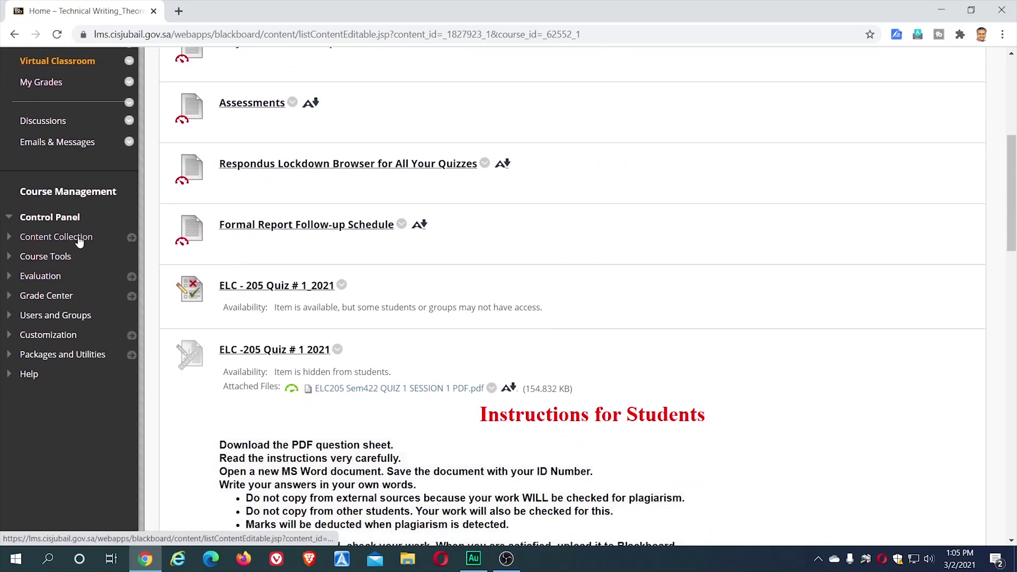
{"action": "left_click", "coordinate": [45, 256]}
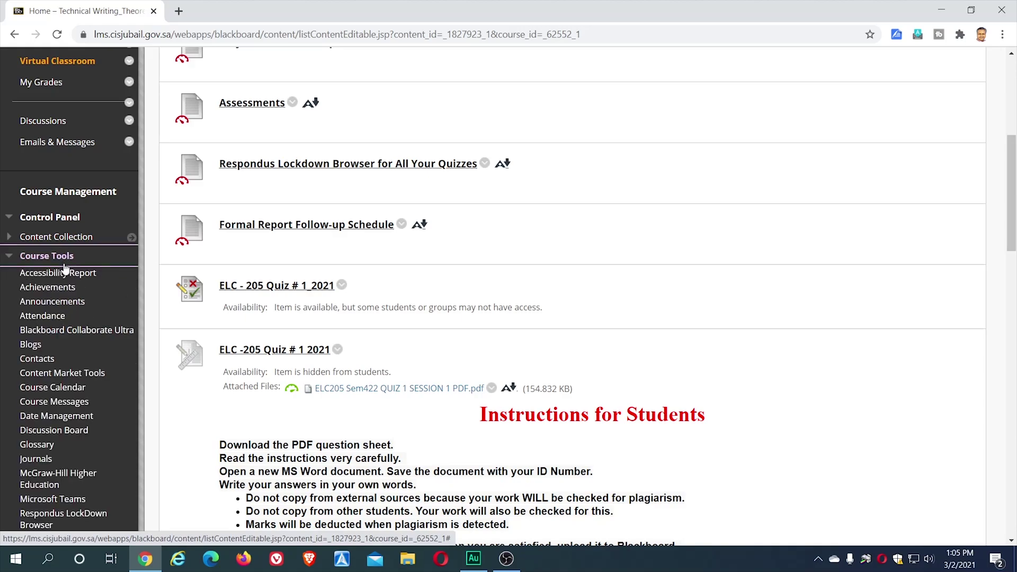
{"action": "scroll", "coordinate": [50, 305], "scroll_direction": "down", "scroll_amount": 1}
{"action": "scroll", "coordinate": [51, 304], "scroll_direction": "down", "scroll_amount": 3}
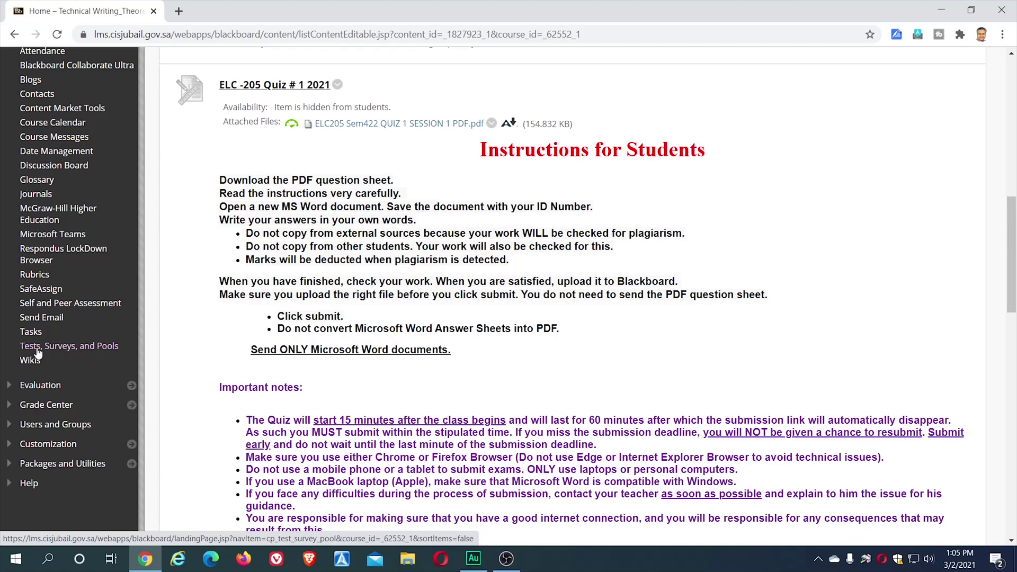
{"action": "left_click", "coordinate": [86, 349]}
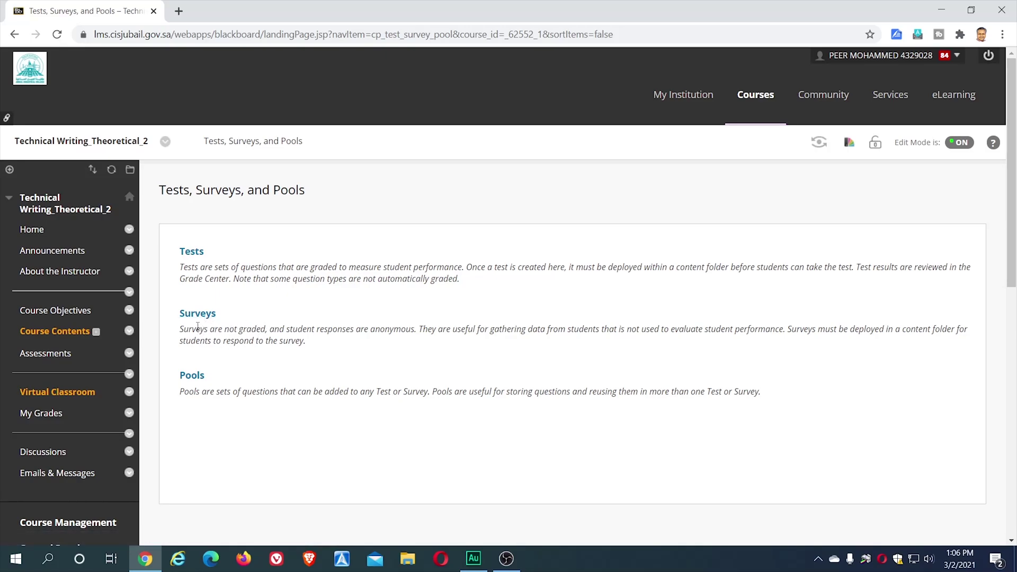
{"action": "left_click", "coordinate": [191, 253]}
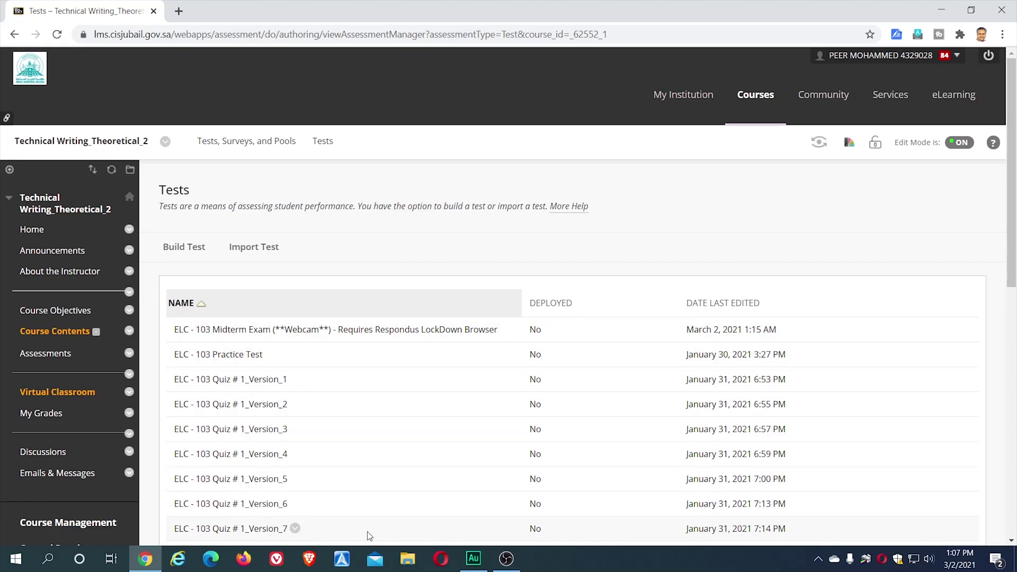
- Start building a new test and name it "ELC - 103 Midterm Exam"
{"action": "left_click", "coordinate": [180, 248]}
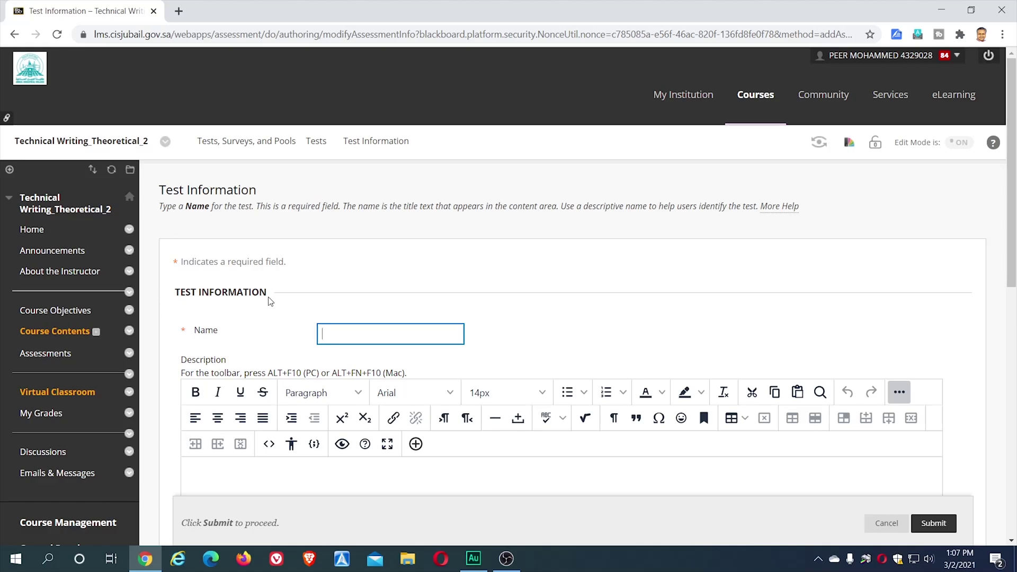
{"action": "left_click", "coordinate": [205, 340]}
{"action": "type", "text": "ELC"}
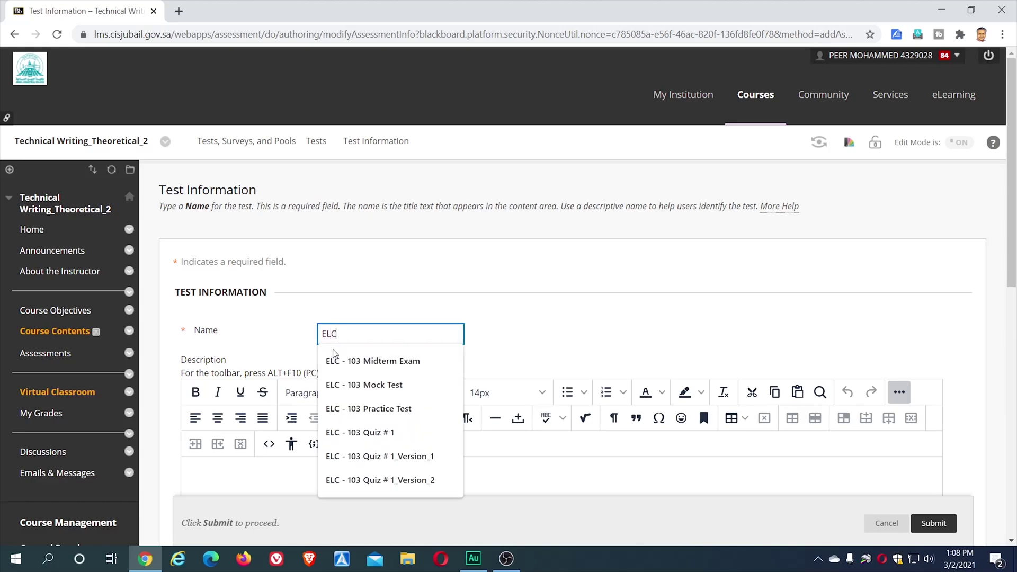
{"action": "type", "text": " - 103 M"}
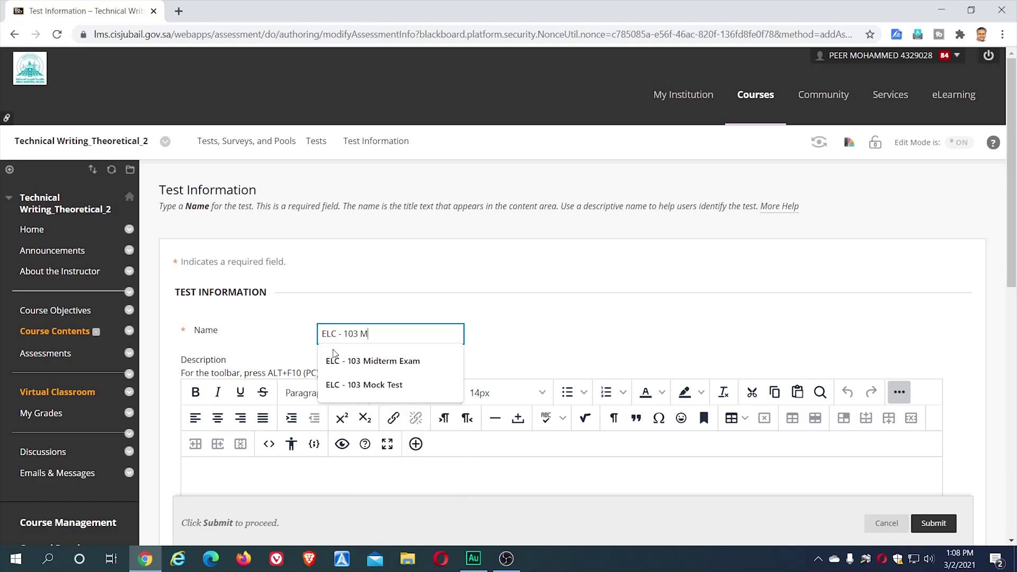
{"action": "type", "text": "idterm Exam"}
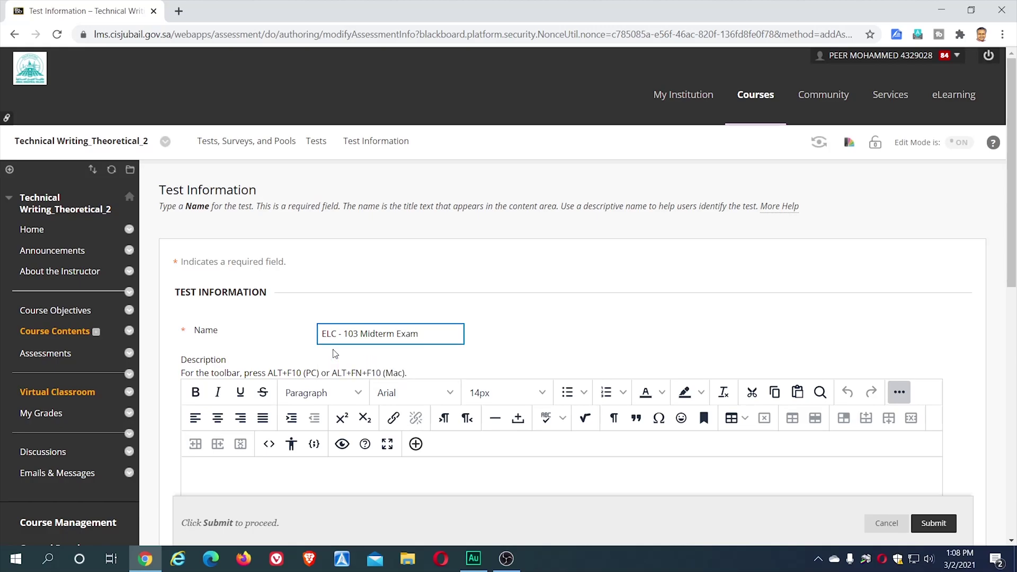
{"action": "left_click", "coordinate": [503, 340]}
- Enter "ELC - 103 Midterm Exam_2021_422" as the test description
{"action": "scroll", "coordinate": [472, 347], "scroll_direction": "down", "scroll_amount": 2}
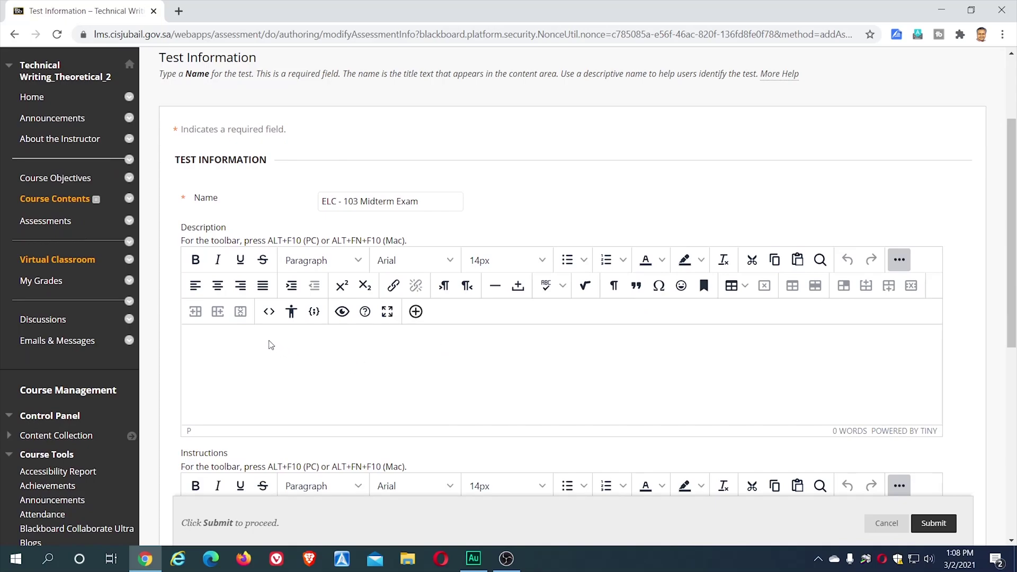
{"action": "left_click", "coordinate": [259, 334]}
{"action": "type", "text": "ELC - 103 Midterrm"}
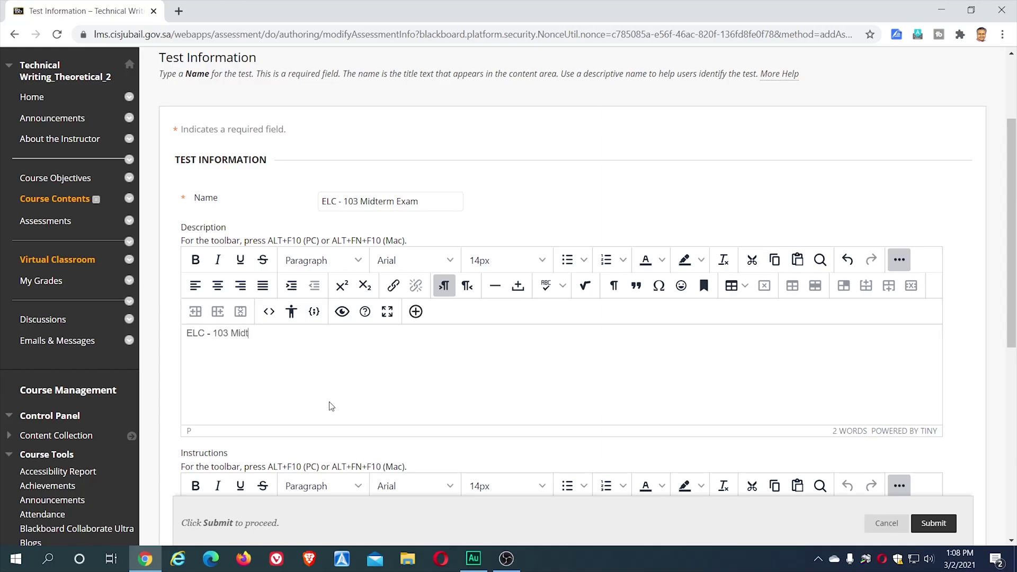
{"action": "key", "text": "BackSpace"}
{"action": "key", "text": "BackSpace"}
{"action": "key", "text": "BackSpace"}
{"action": "type", "text": "m Exam_2021_422"}
- Begin the test instructions with "You are going to write a narrative essay of about 250 words (+ or - 10%)."
{"action": "scroll", "coordinate": [422, 370], "scroll_direction": "down", "scroll_amount": 3}
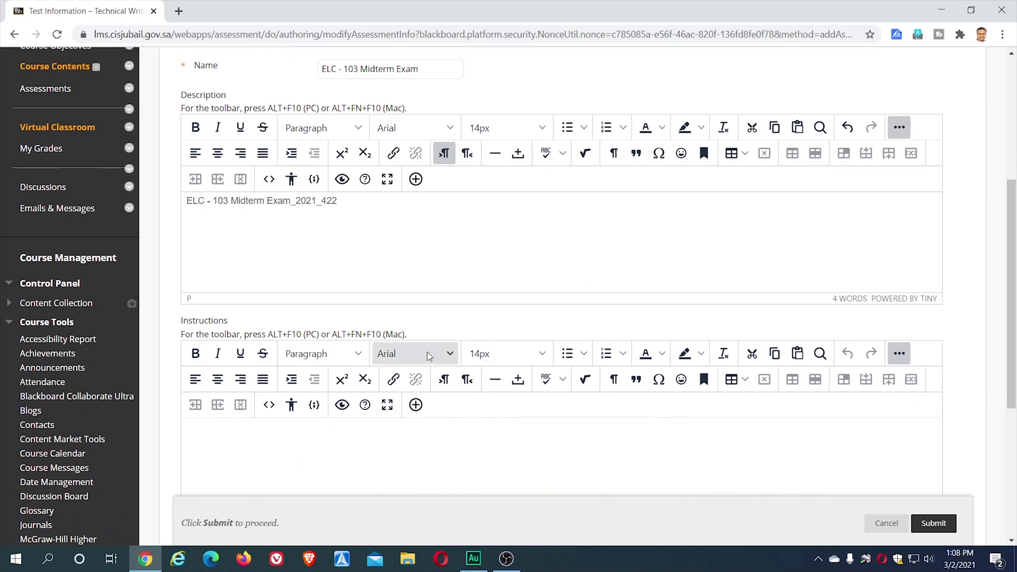
{"action": "scroll", "coordinate": [420, 290], "scroll_direction": "down", "scroll_amount": 2}
{"action": "left_click", "coordinate": [293, 314]}
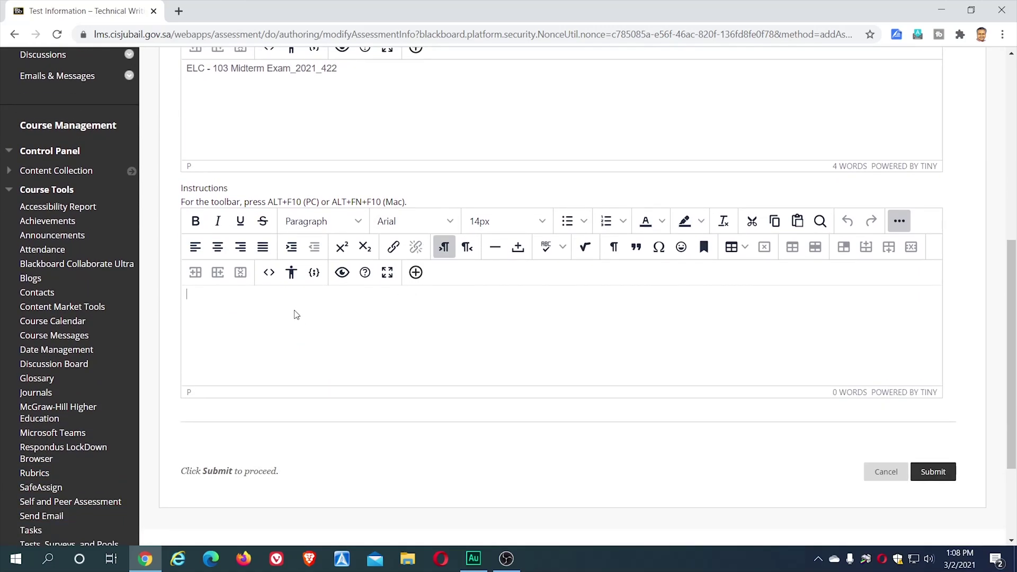
{"action": "scroll", "coordinate": [316, 356], "scroll_direction": "up", "scroll_amount": 5}
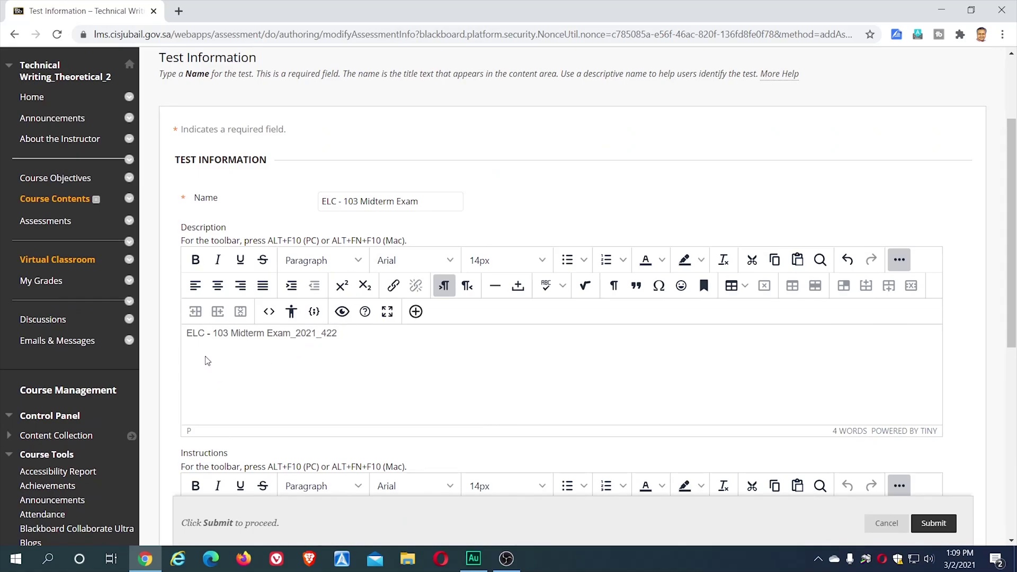
{"action": "scroll", "coordinate": [358, 375], "scroll_direction": "down", "scroll_amount": 3}
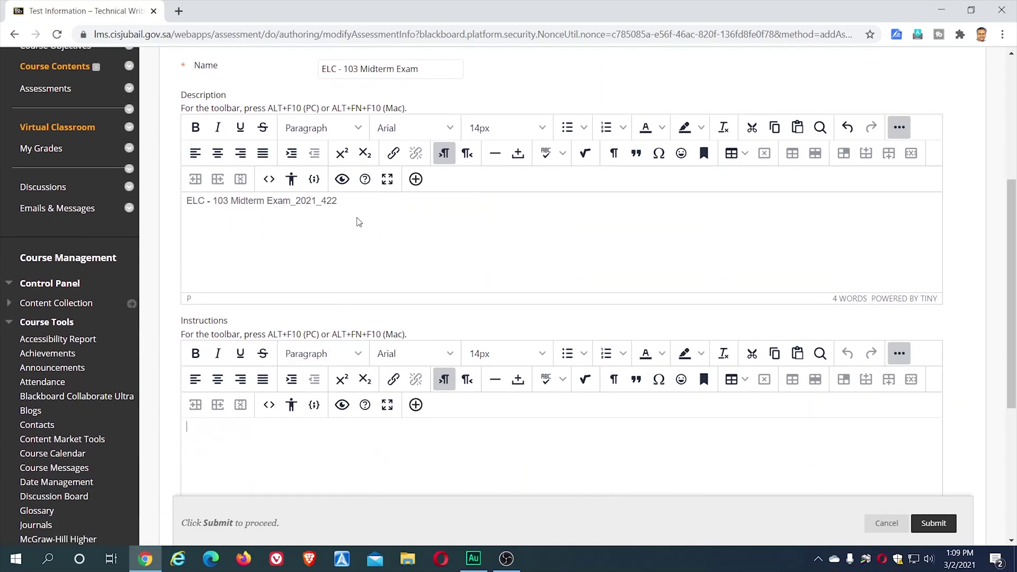
{"action": "scroll", "coordinate": [382, 244], "scroll_direction": "down", "scroll_amount": 1}
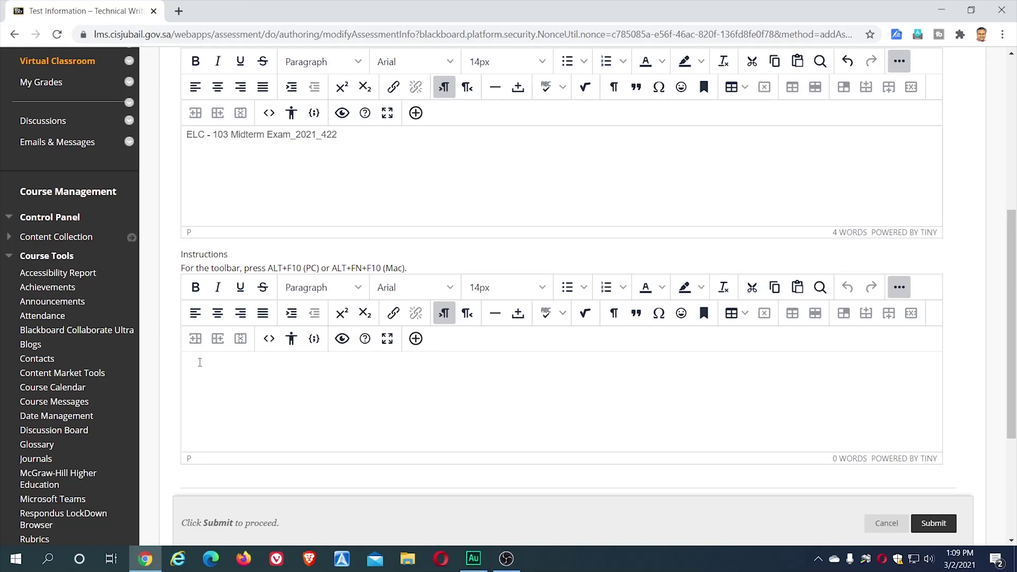
{"action": "type", "text": "You are going to write a narratice"}
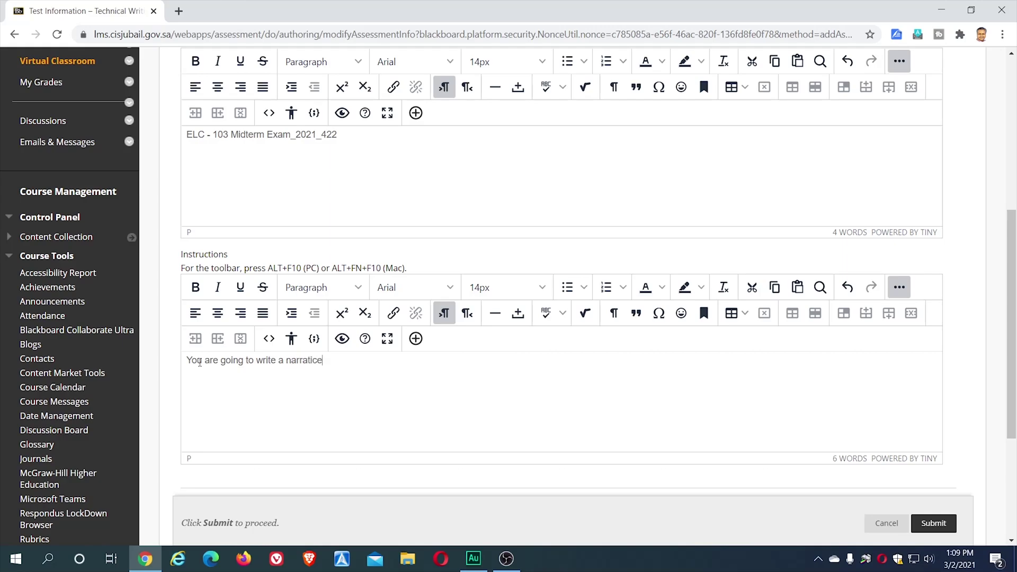
{"action": "key", "text": "BackSpace"}
{"action": "key", "text": "BackSpace"}
{"action": "key", "text": "BackSpace"}
{"action": "type", "text": "ve"}
{"action": "type", "text": " essay of"}
{"action": "type", "text": " abut"}
{"action": "type", "text": "out "}
{"action": "type", "text": "25"}
{"action": "type", "text": "0 wrods"}
{"action": "key", "text": "BackSpace"}
{"action": "key", "text": "BackSpace"}
{"action": "key", "text": "BackSpace"}
{"action": "key", "text": "BackSpace"}
{"action": "type", "text": "ore"}
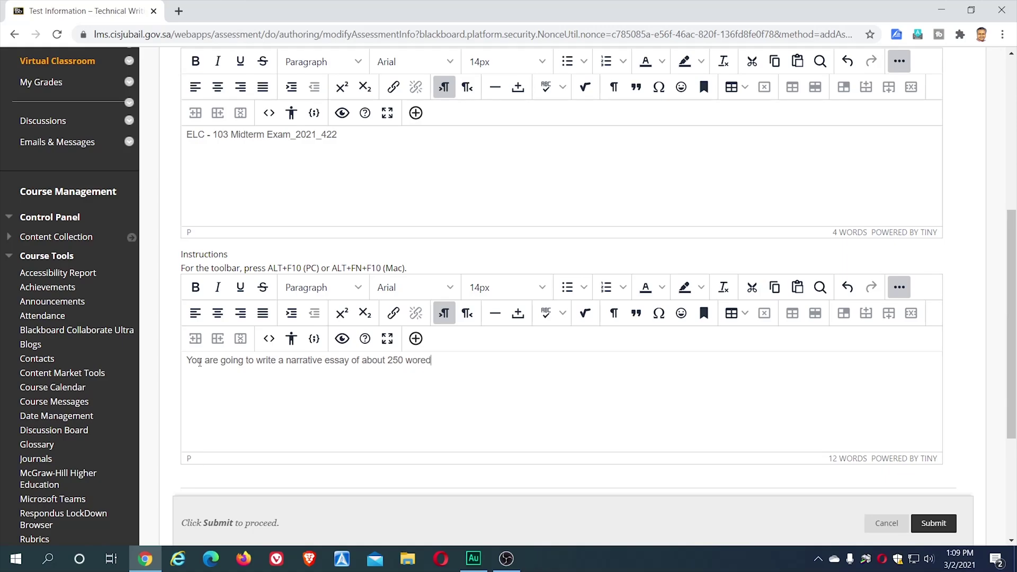
{"action": "key", "text": "BackSpace"}
{"action": "type", "text": "ds(+ or - 10%).If you write less than "}
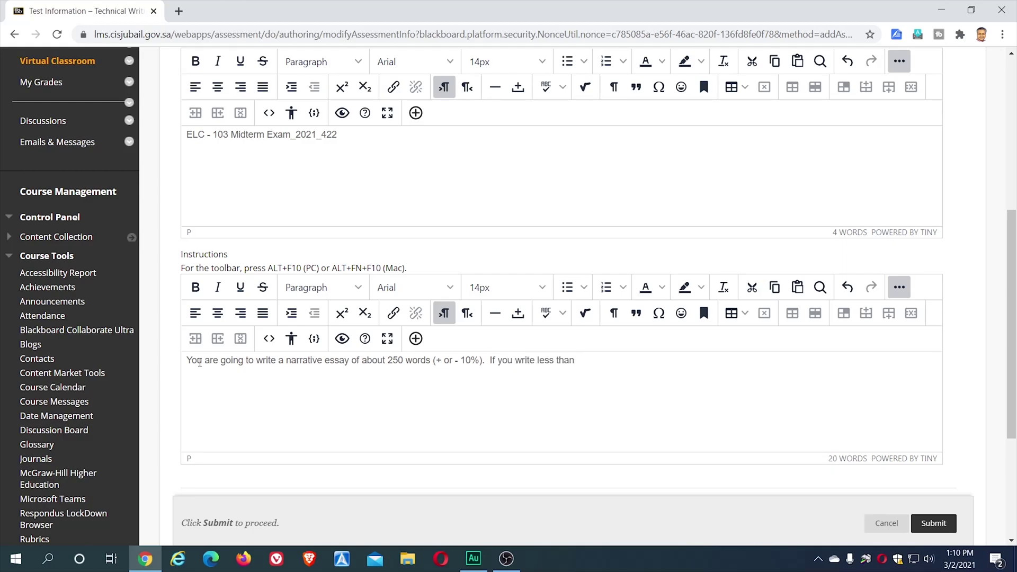
- Complete the word-limit warning: "If you write less than 225 words, or more than 275 words, you may lose marks."
{"action": "type", "text": "225 wor"}
{"action": "type", "text": "ds"}
{"action": "type", "text": ", or more tha"}
{"action": "type", "text": "n 2"}
{"action": "type", "text": "7"}
{"action": "type", "text": "5 "}
{"action": "type", "text": "word"}
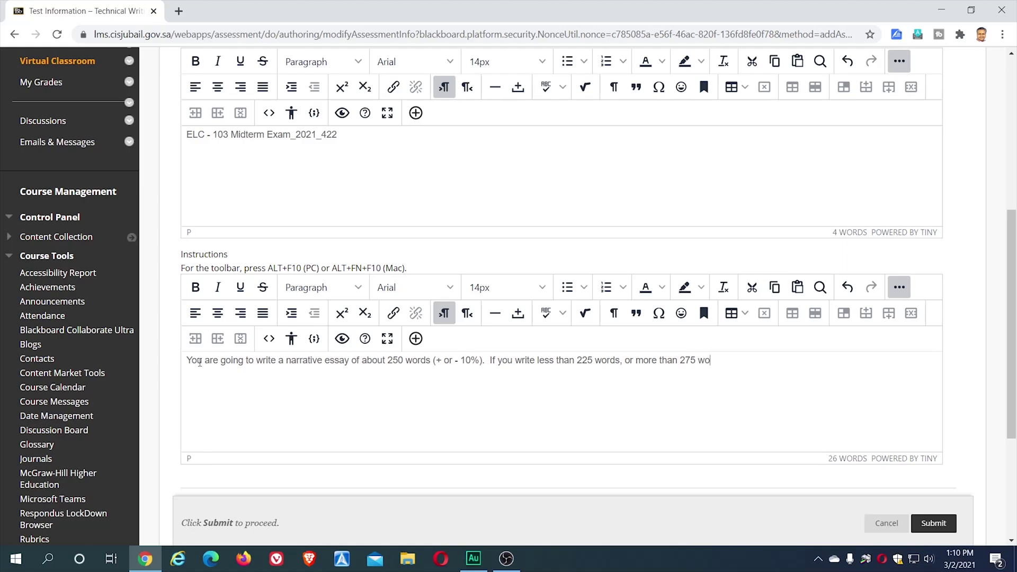
{"action": "type", "text": "s"}
{"action": "type", "text": ", you may "}
{"action": "type", "text": "los"}
{"action": "type", "text": "e word"}
{"action": "key", "text": "BackSpace"}
{"action": "key", "text": "BackSpace"}
{"action": "key", "text": "BackSpace"}
{"action": "key", "text": "BackSpace"}
{"action": "type", "text": "marks."}
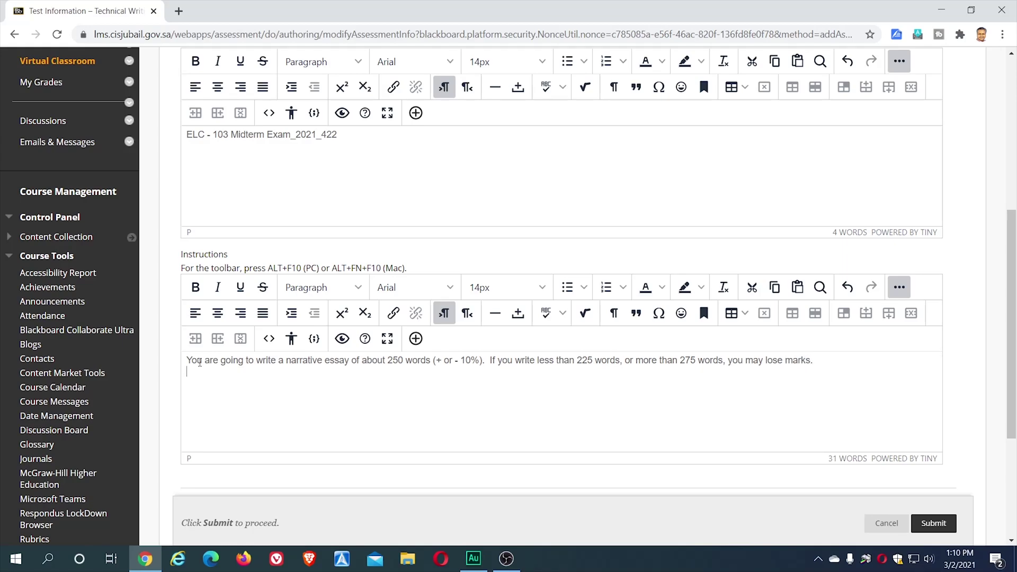
- Add a new line to the instructions: "Your essay should have an Introduction, a body, and a conclusion."
{"action": "key", "text": "Return"}
{"action": "type", "text": "Your essay should have an Introduction, a bd"}
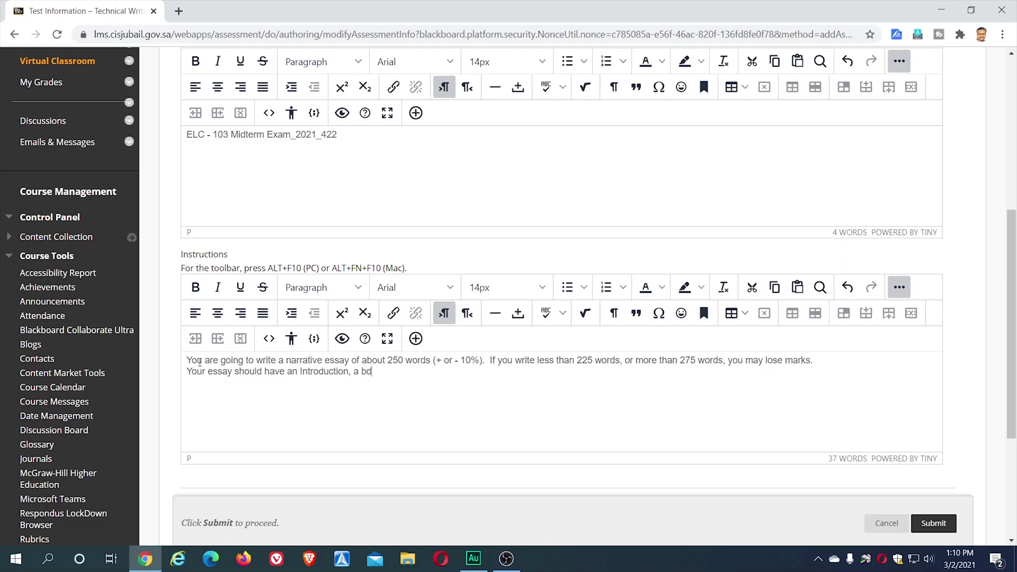
{"action": "key", "text": "BackSpace"}
{"action": "type", "text": "ody, and a conclusion. Remem"}
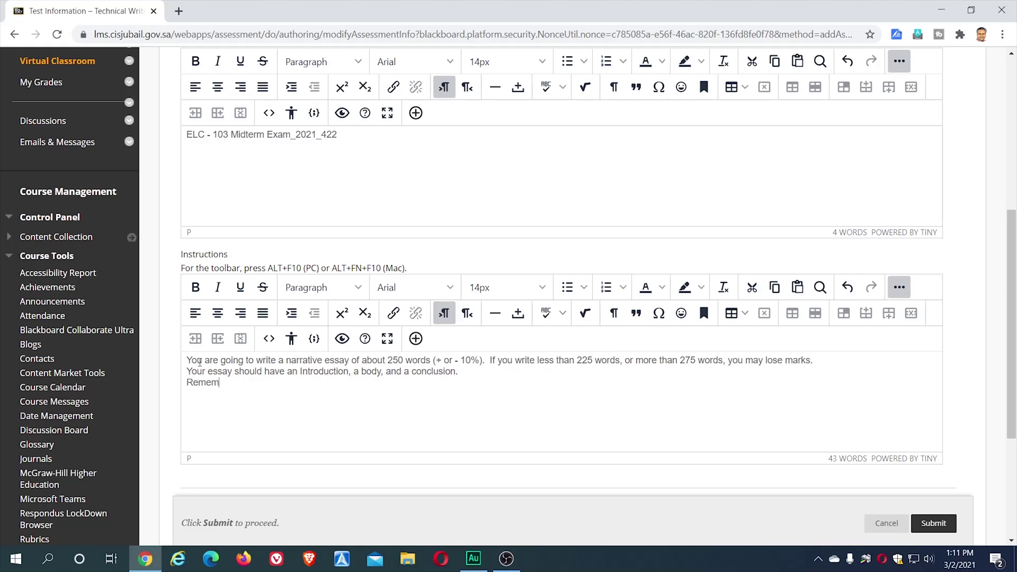
- Finish the instructions with the line "Remember, spelling and grammar are important. They do affect your marks." and review the form
{"action": "type", "text": "ber, spelling and grammar"}
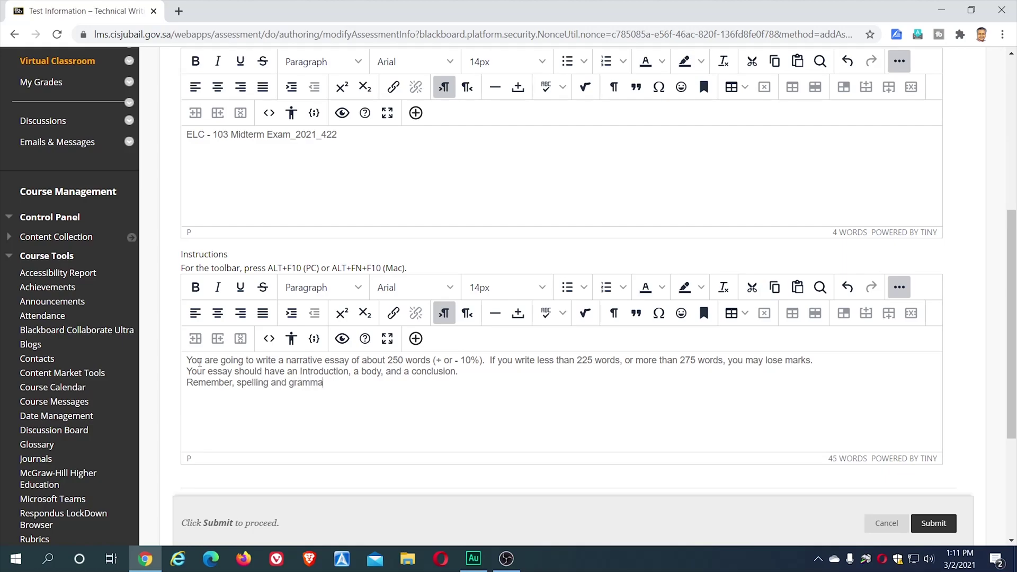
{"action": "type", "text": "are important.  They do a"}
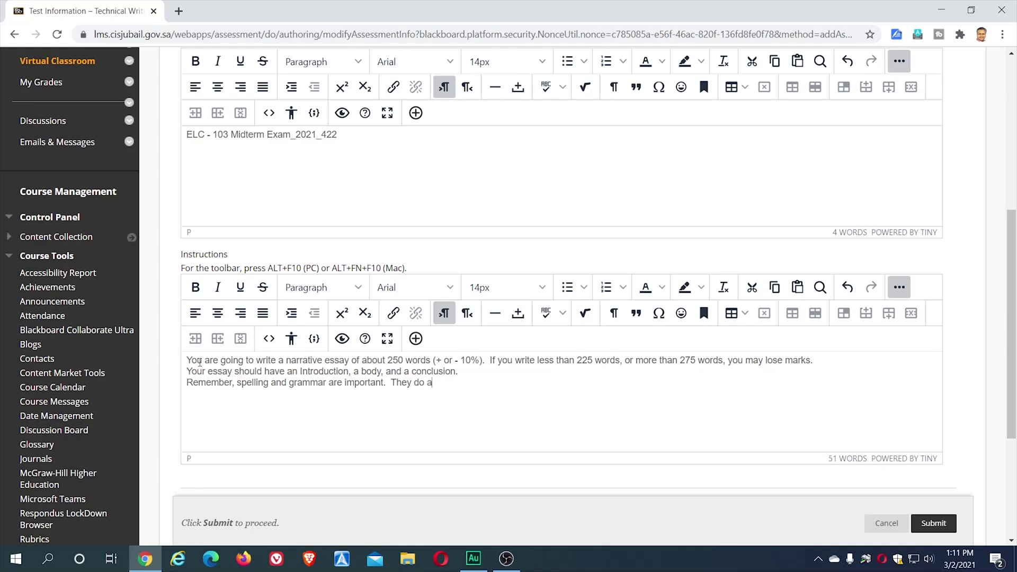
{"action": "type", "text": "ffect your marks."}
{"action": "scroll", "coordinate": [324, 409], "scroll_direction": "up", "scroll_amount": 4}
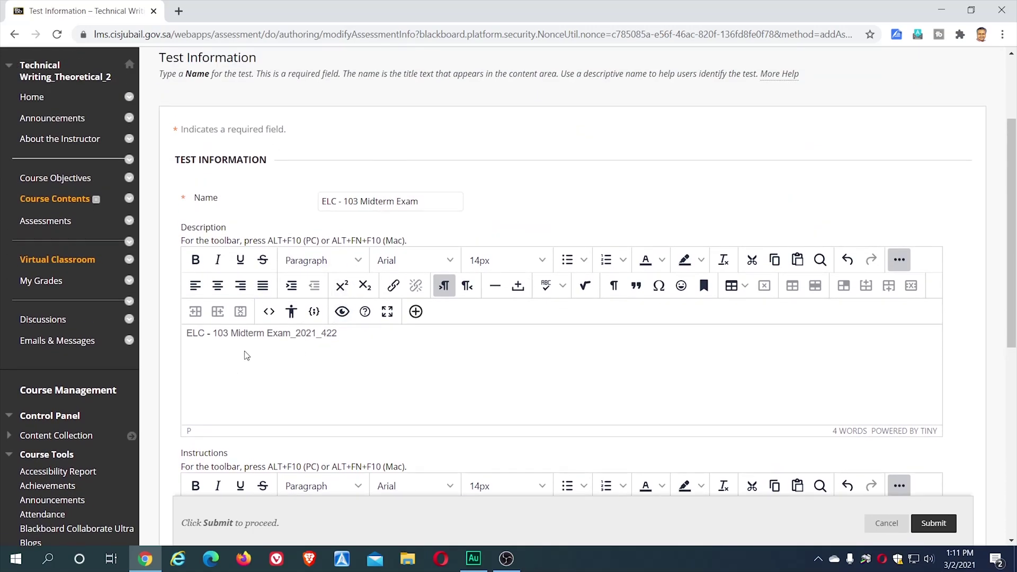
{"action": "scroll", "coordinate": [270, 357], "scroll_direction": "down", "scroll_amount": 3}
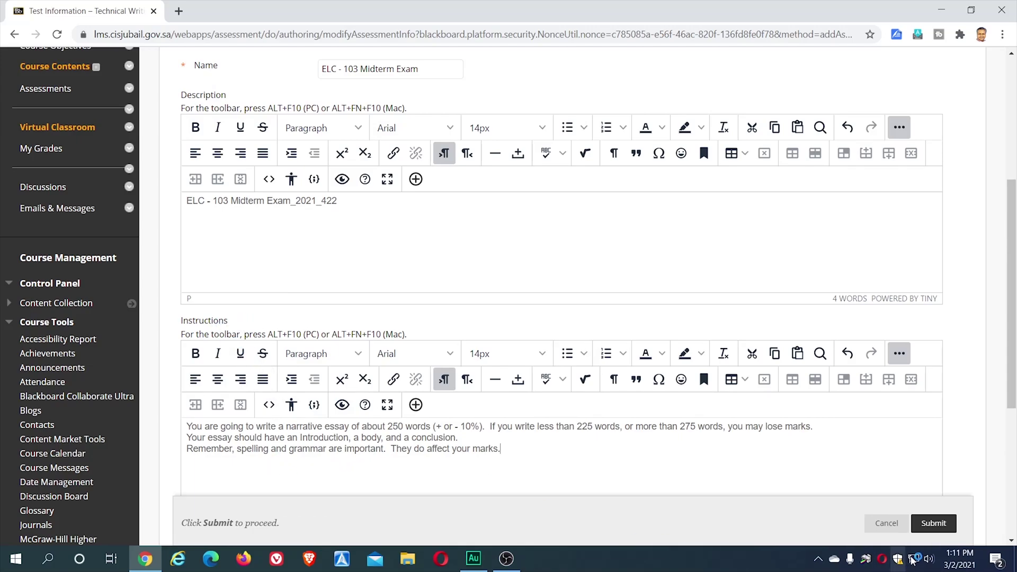
- Submit the test information form and add an Essay question titled "Short Essay Writing" to the test
{"action": "scroll", "coordinate": [724, 479], "scroll_direction": "down", "scroll_amount": 3}
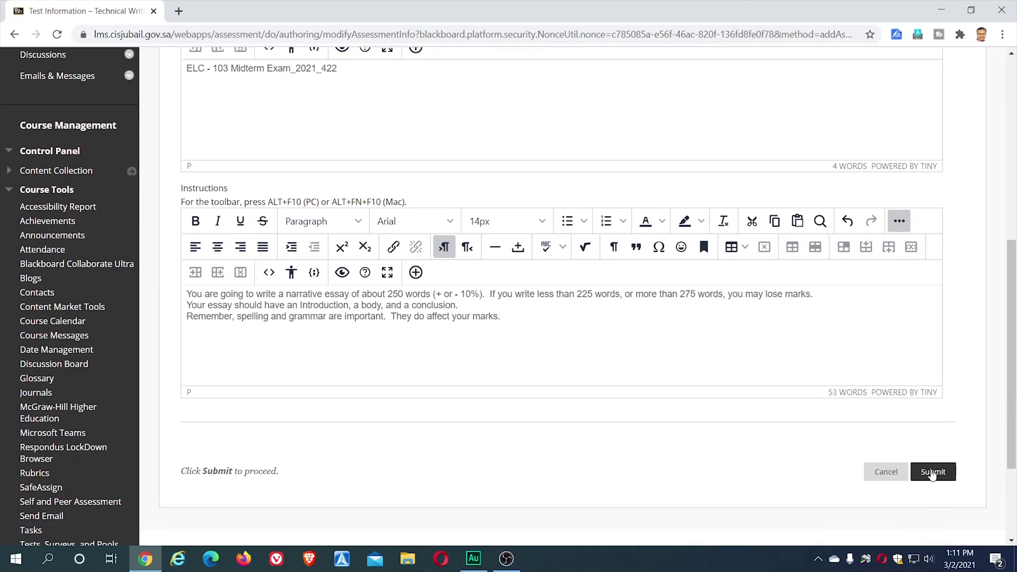
{"action": "left_click", "coordinate": [932, 472]}
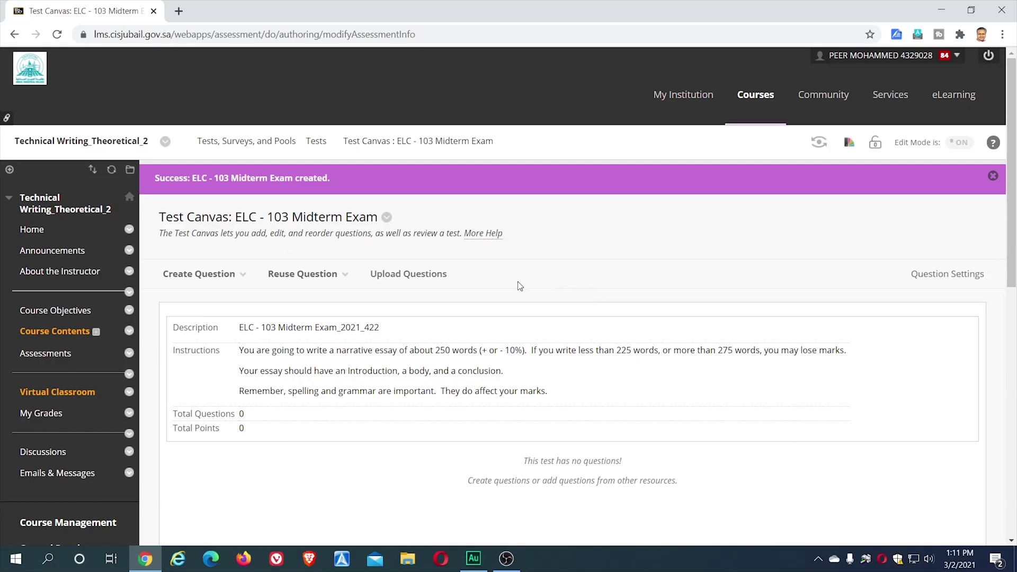
{"action": "left_click", "coordinate": [175, 271]}
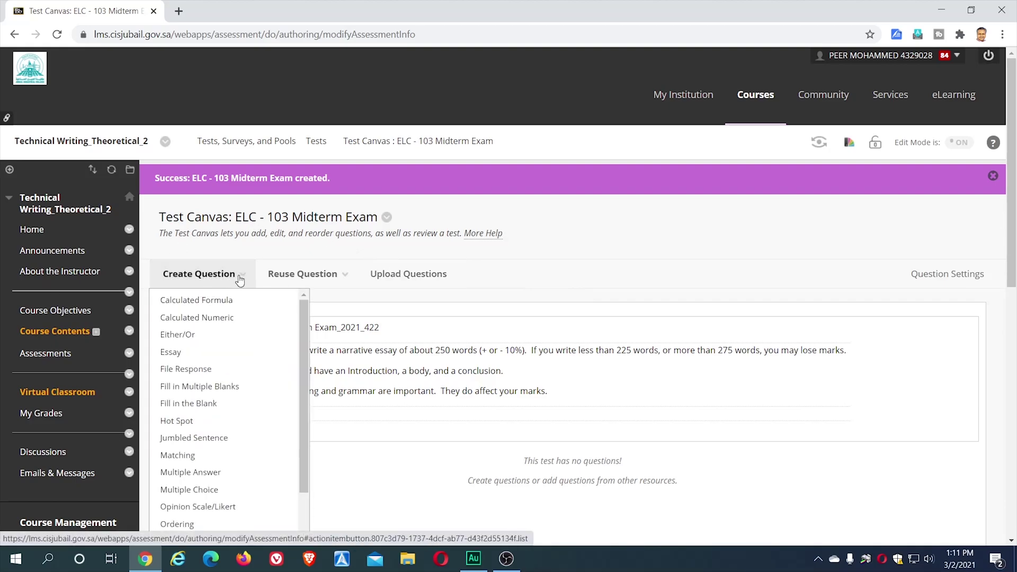
{"action": "left_click", "coordinate": [297, 275]}
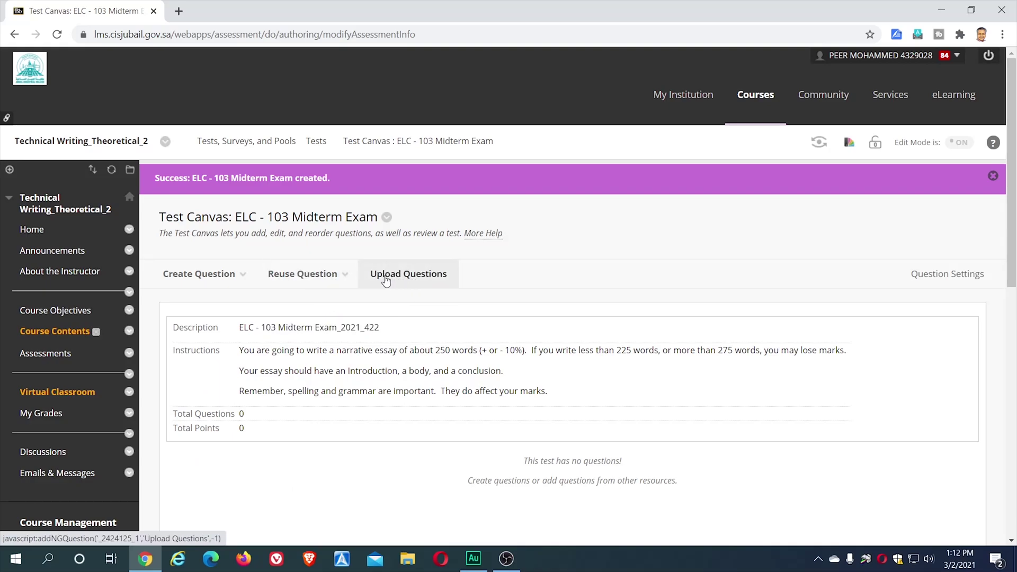
{"action": "left_click", "coordinate": [221, 275]}
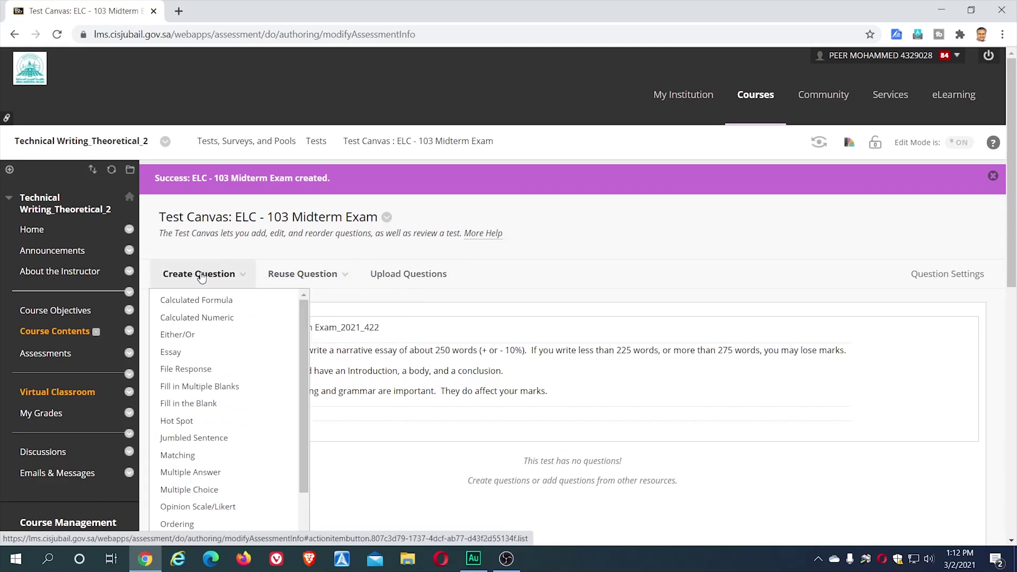
{"action": "left_click", "coordinate": [198, 274]}
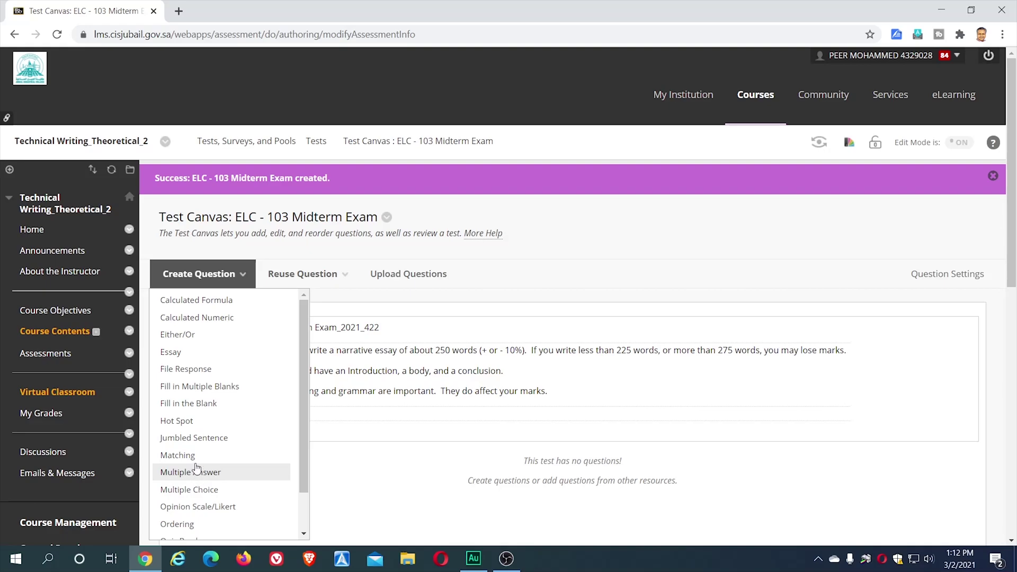
{"action": "left_click", "coordinate": [181, 353]}
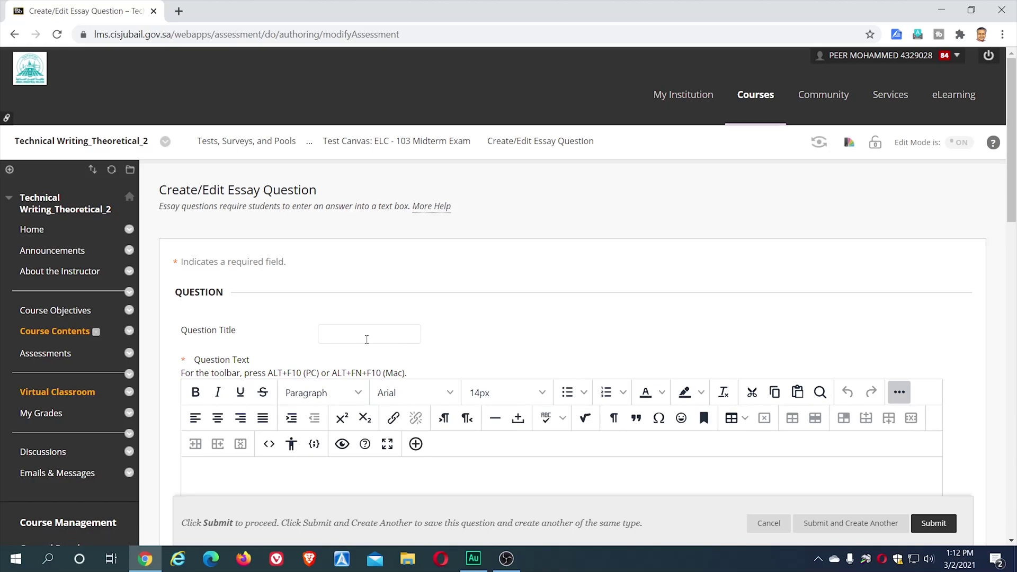
{"action": "type", "text": "Short Essay Writing"}
- Begin the question text with "In about 250 words (+ or - 10 %)"
{"action": "scroll", "coordinate": [433, 327], "scroll_direction": "down", "scroll_amount": 1}
{"action": "scroll", "coordinate": [433, 327], "scroll_direction": "down", "scroll_amount": 2}
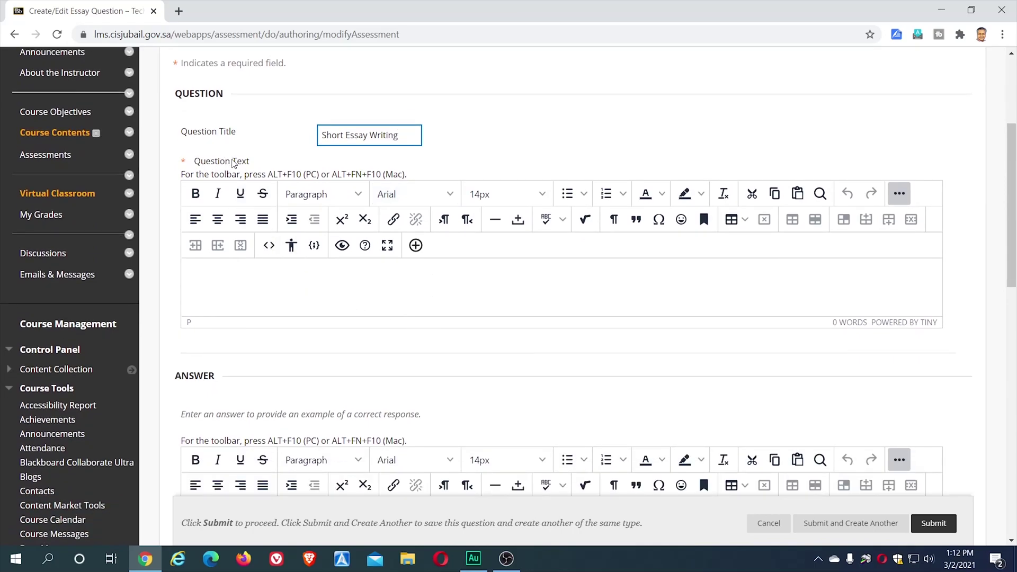
{"action": "left_click", "coordinate": [215, 278]}
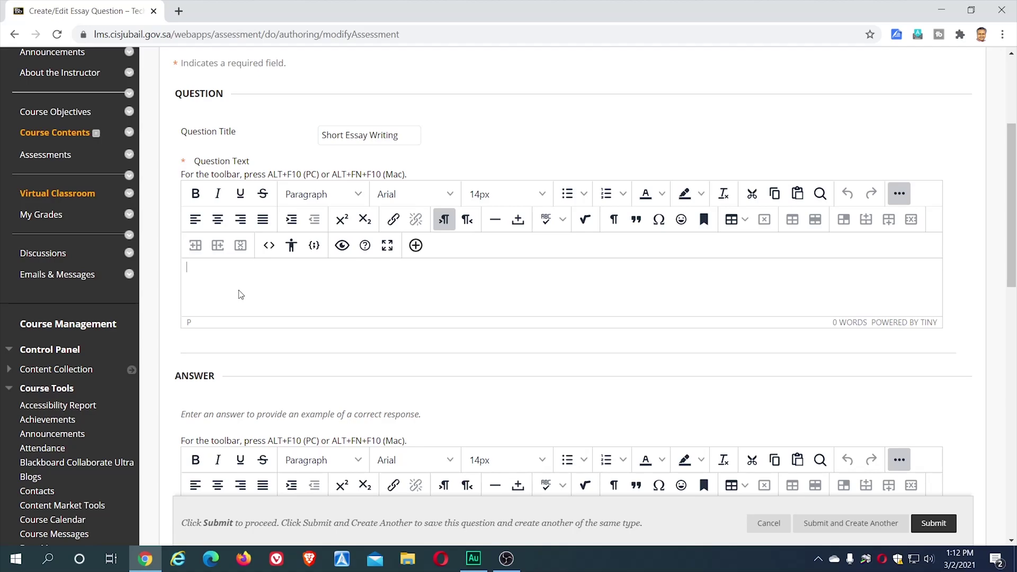
{"action": "type", "text": "In about"}
{"action": "type", "text": " 2"}
{"action": "type", "text": "50"}
{"action": "type", "text": " words"}
{"action": "type", "text": " ()"}
{"action": "type", "text": "or "}
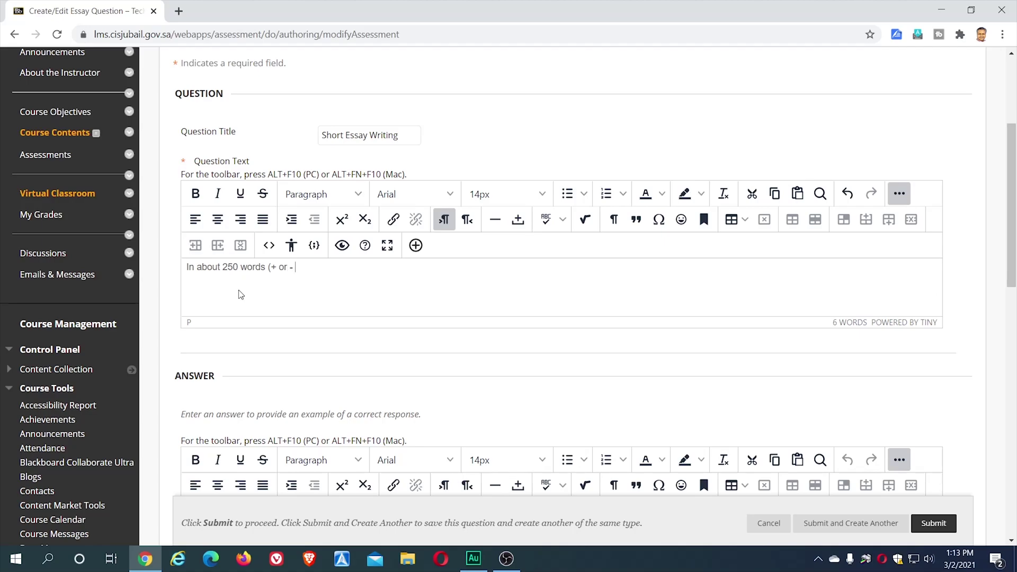
{"action": "type", "text": "- 10 %"}
- Continue the question text after the word limit with ", write a narrative essay"
{"action": "type", "text": "write a narratice"}
{"action": "key", "text": "BackSpace"}
{"action": "key", "text": "BackSpace"}
{"action": "key", "text": "BackSpace"}
{"action": "type", "text": "ve essay"}
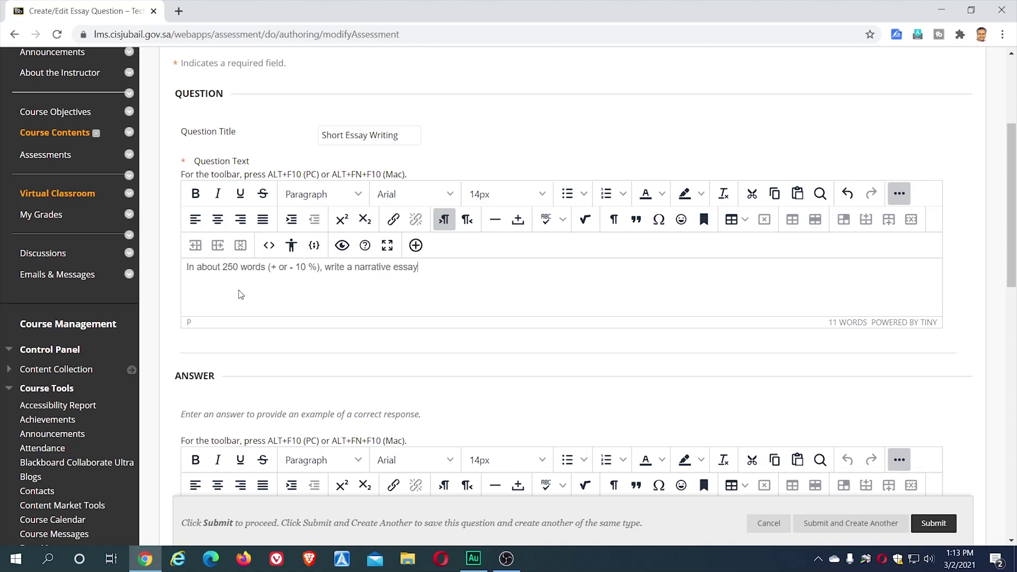
- Finish the question text with "about the most memorable day in your life. You essay should have an introduction, a body, and a conclusion. (20 Marks)"
{"action": "type", "text": " about the mos"}
{"action": "type", "text": "t memorable day in your k"}
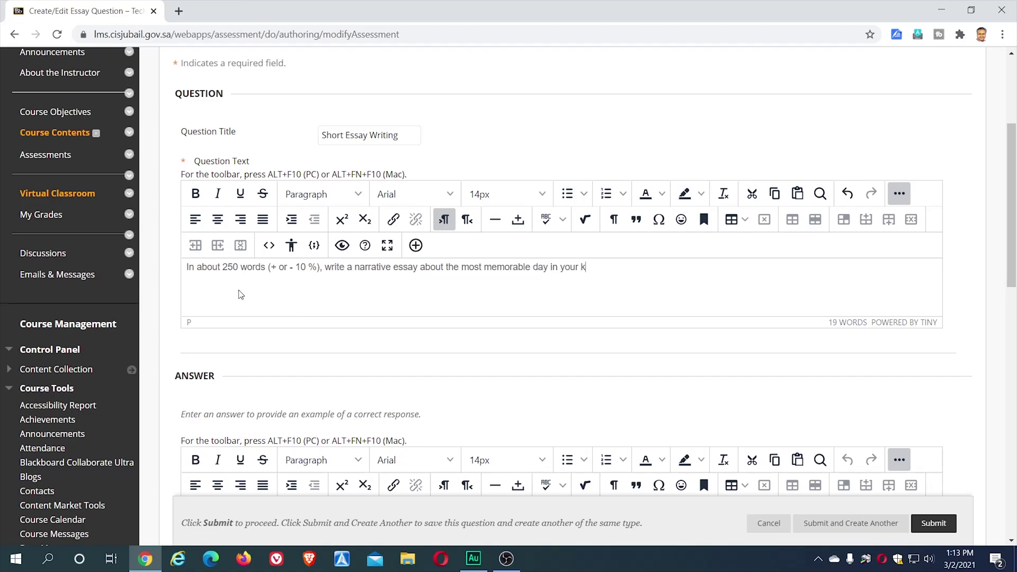
{"action": "key", "text": "BackSpace"}
{"action": "type", "text": "life.  You essay should have an introd"}
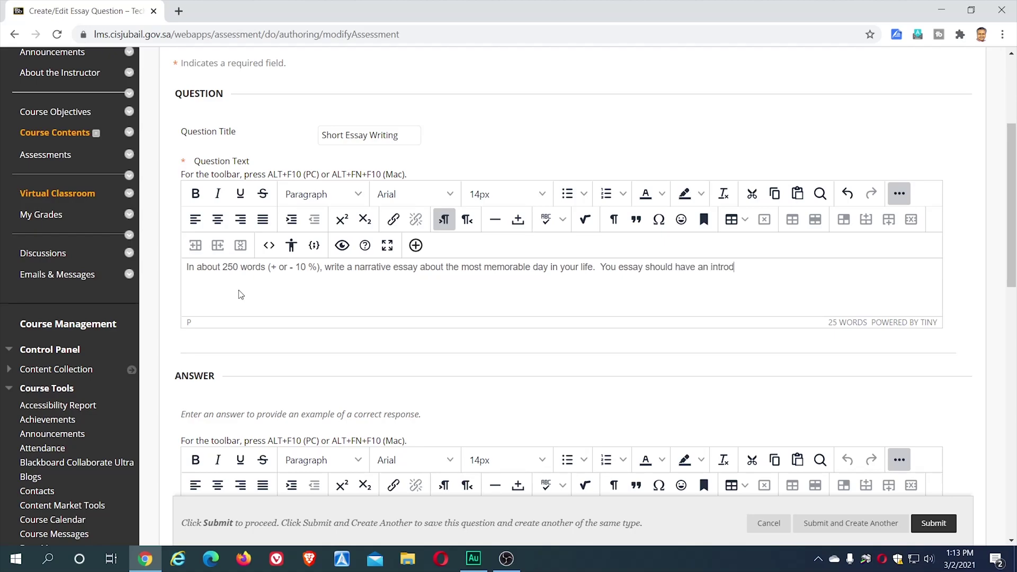
{"action": "type", "text": "uction, a body, and a concl"}
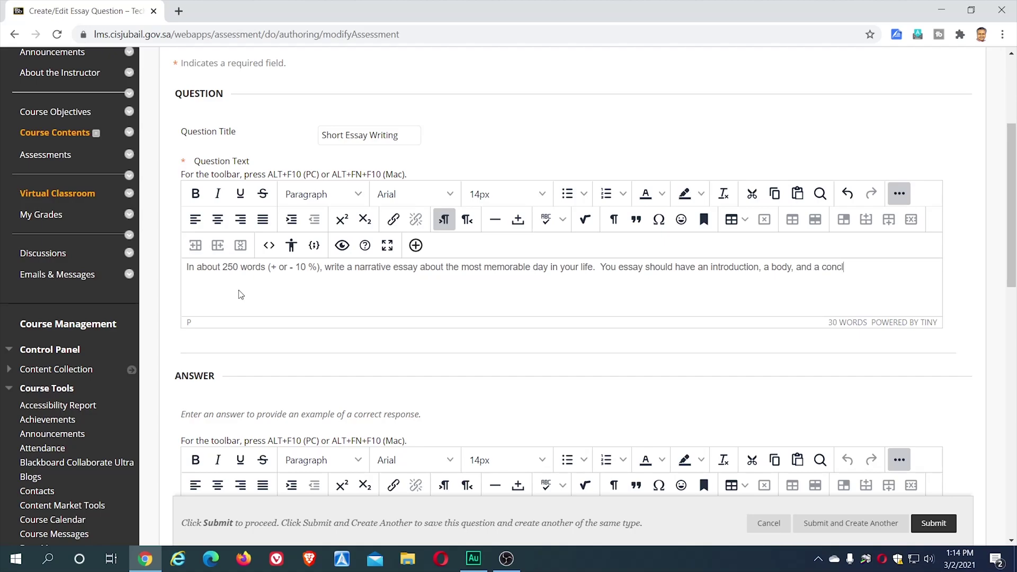
{"action": "type", "text": "usion.  (20 Marks"}
- Submit the essay question with the sample answer left blank and review the question on the test canvas
{"action": "scroll", "coordinate": [445, 389], "scroll_direction": "up", "scroll_amount": 4}
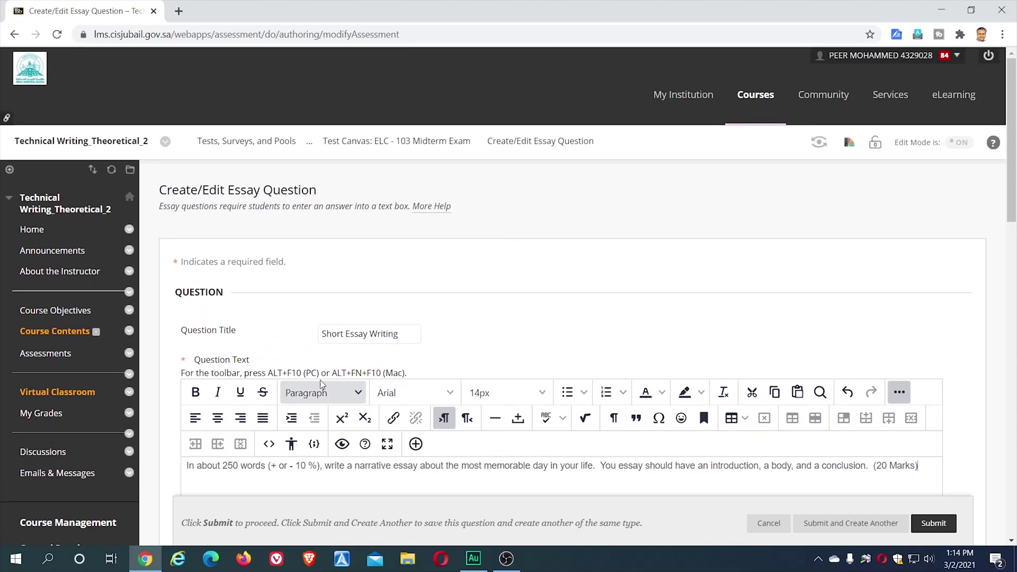
{"action": "scroll", "coordinate": [461, 347], "scroll_direction": "down", "scroll_amount": 3}
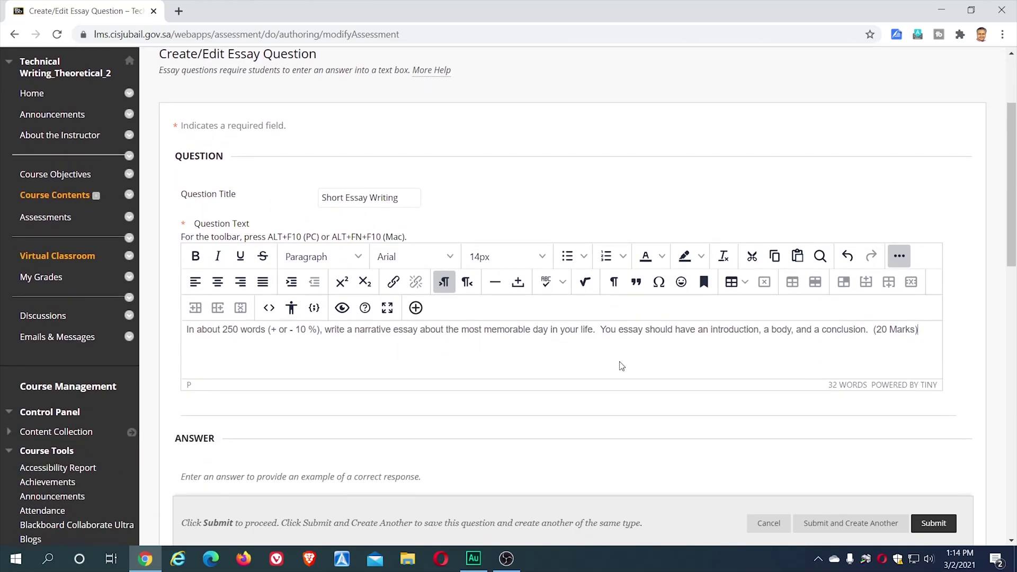
{"action": "scroll", "coordinate": [491, 400], "scroll_direction": "down", "scroll_amount": 3}
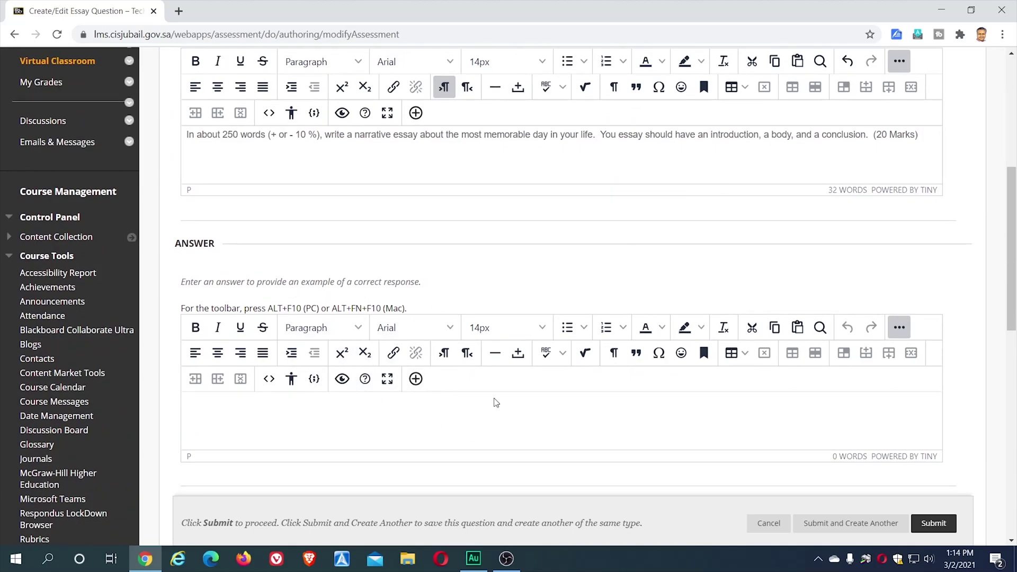
{"action": "scroll", "coordinate": [536, 273], "scroll_direction": "up", "scroll_amount": 1}
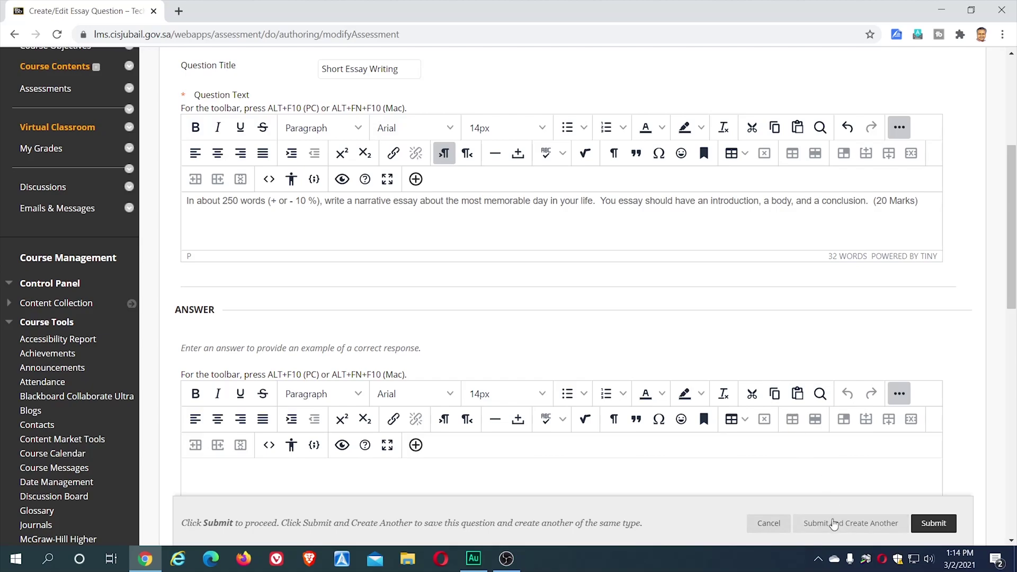
{"action": "left_click", "coordinate": [829, 533]}
{"action": "left_click", "coordinate": [932, 523]}
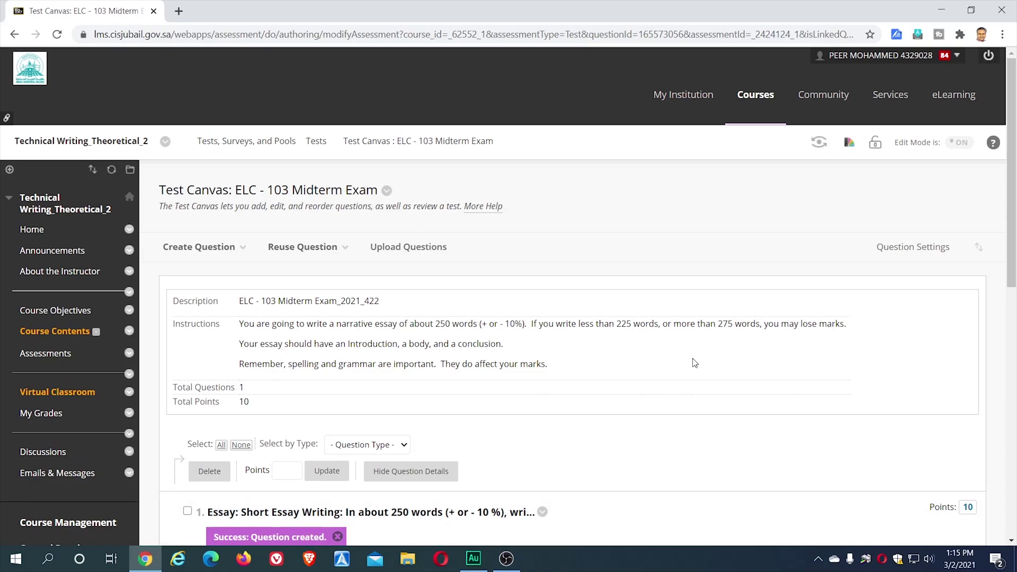
{"action": "scroll", "coordinate": [686, 285], "scroll_direction": "down", "scroll_amount": 3}
{"action": "scroll", "coordinate": [687, 286], "scroll_direction": "down", "scroll_amount": 4}
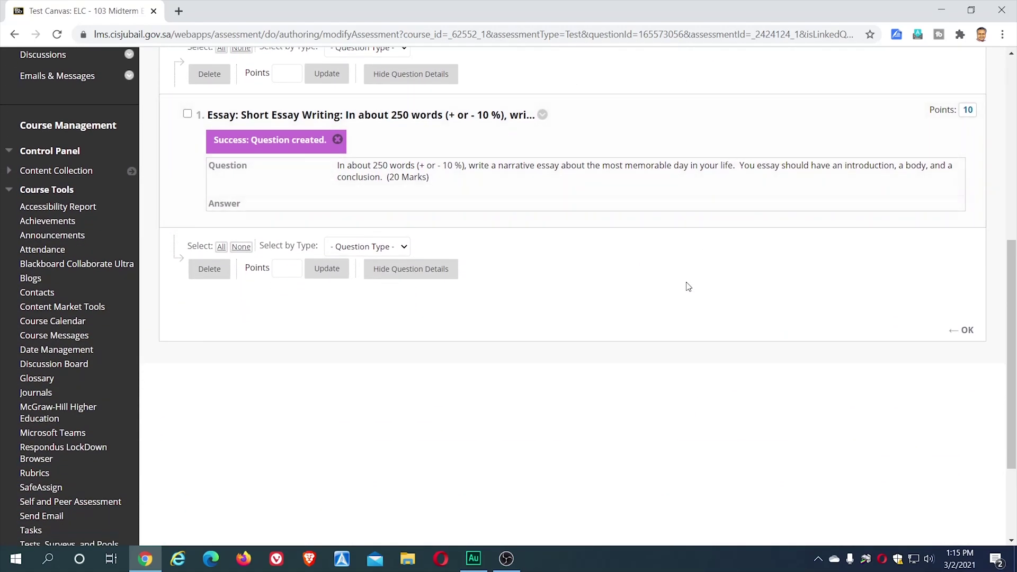
{"action": "scroll", "coordinate": [688, 287], "scroll_direction": "up", "scroll_amount": 7}
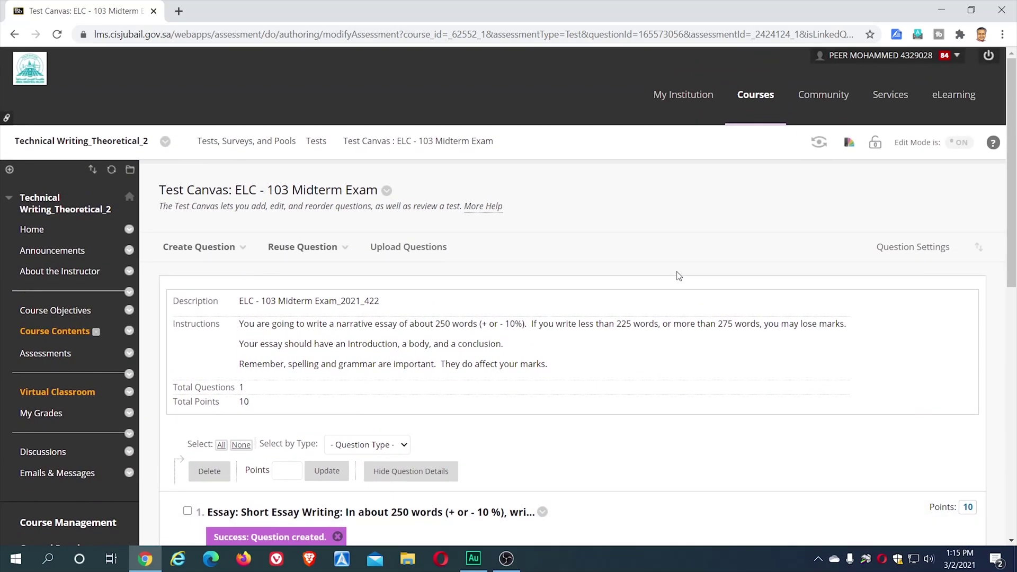
{"action": "scroll", "coordinate": [678, 276], "scroll_direction": "down", "scroll_amount": 9}
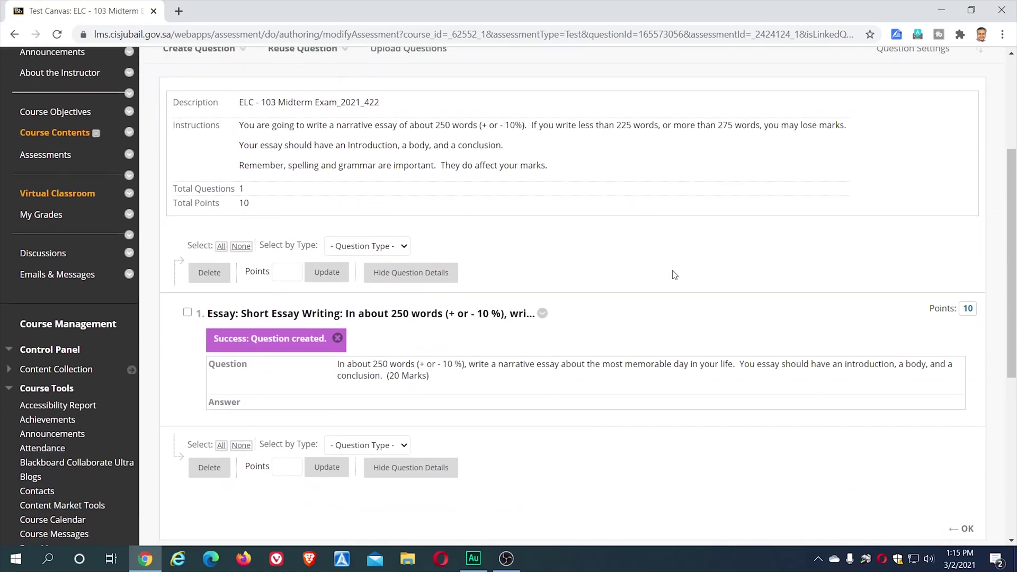
{"action": "scroll", "coordinate": [675, 275], "scroll_direction": "up", "scroll_amount": 9}
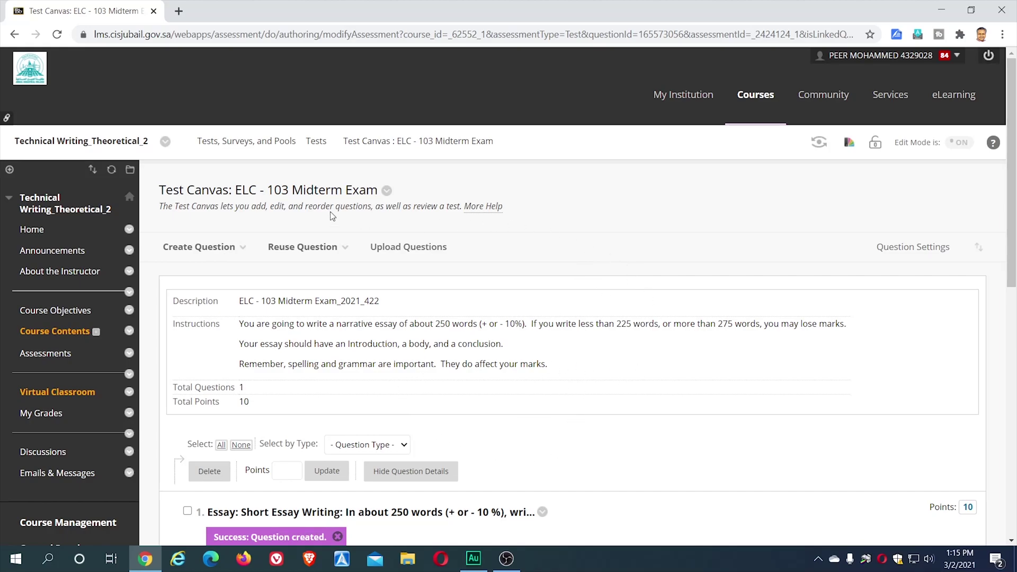
- Go to the course's Home content area and start adding a Test assessment there
{"action": "left_click", "coordinate": [37, 229]}
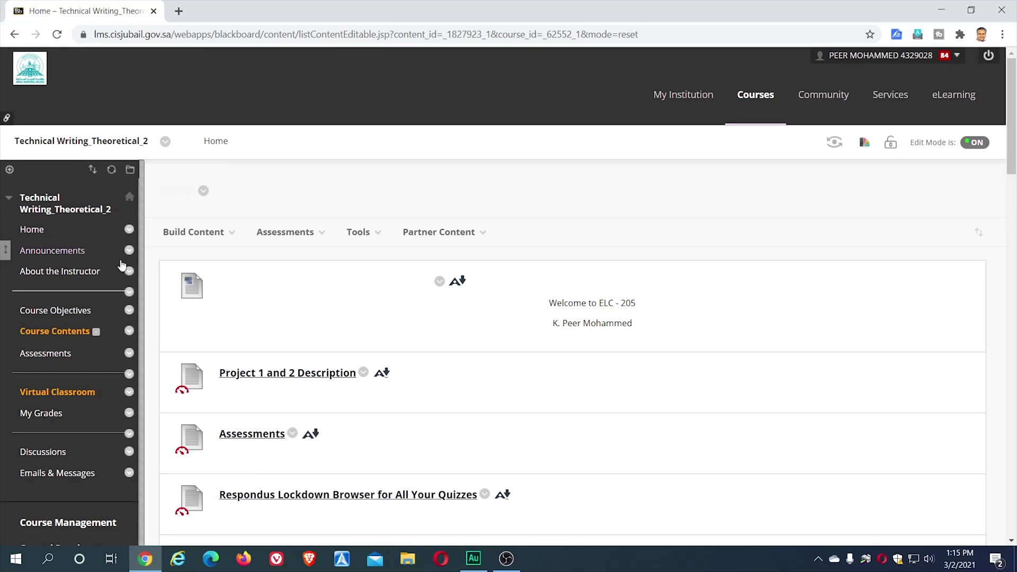
{"action": "left_click", "coordinate": [287, 245]}
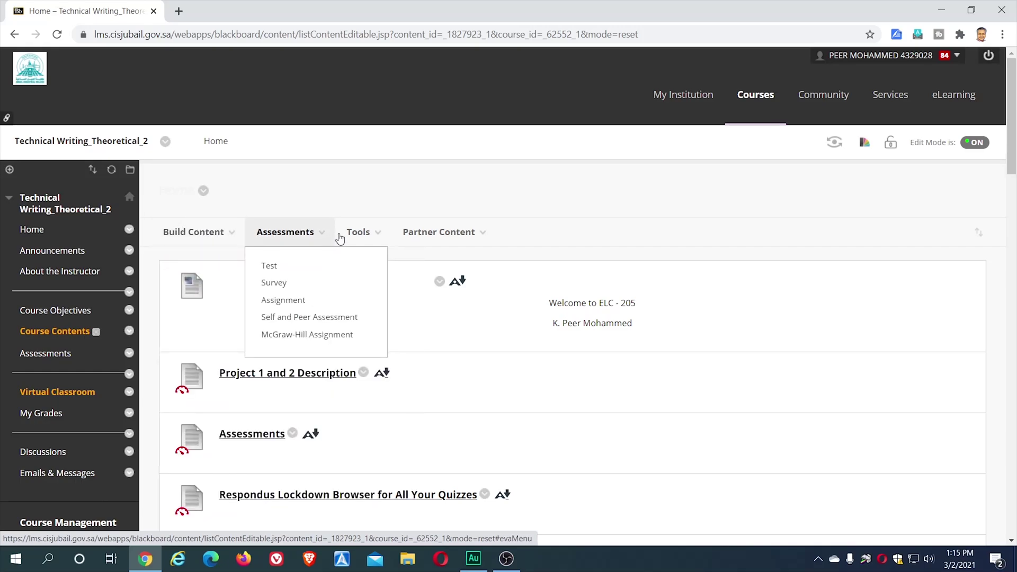
{"action": "mouse_move", "coordinate": [419, 236]}
{"action": "mouse_move", "coordinate": [301, 240]}
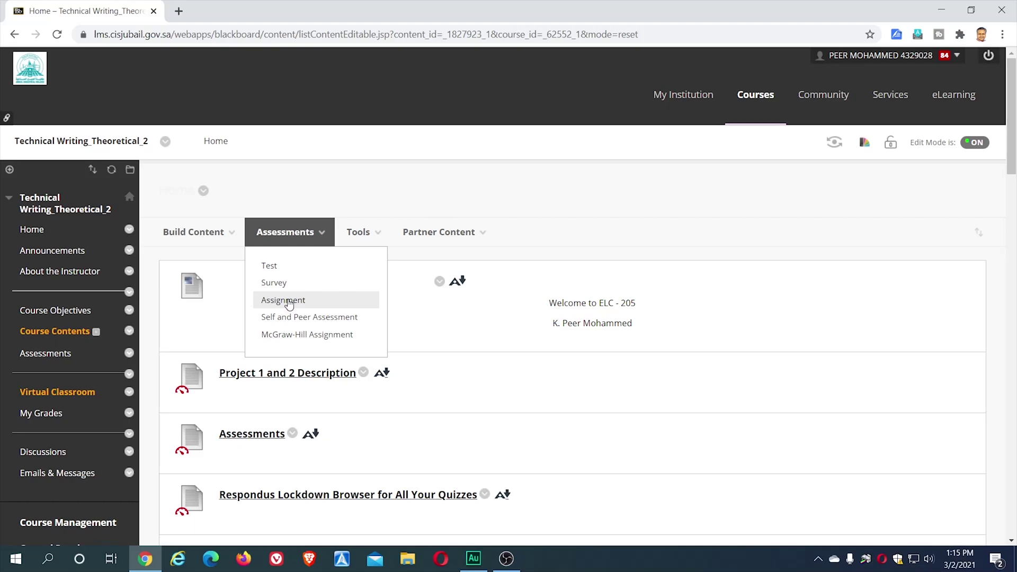
{"action": "left_click", "coordinate": [275, 270]}
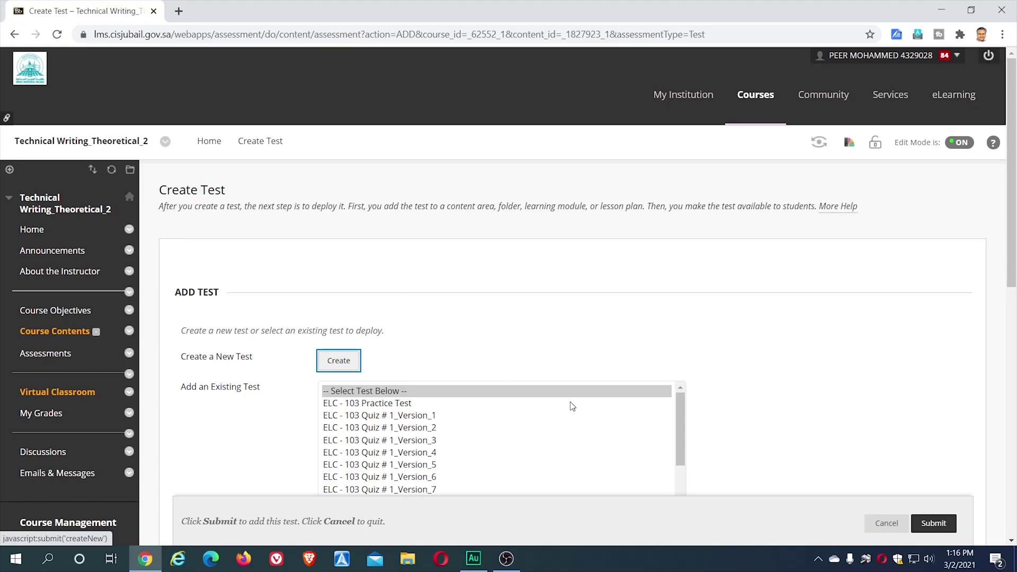
- Select the existing test "ELC - 103 Midterm Exam", the one without the Webcam label, and submit it for deployment
{"action": "scroll", "coordinate": [571, 410], "scroll_direction": "down", "scroll_amount": 3}
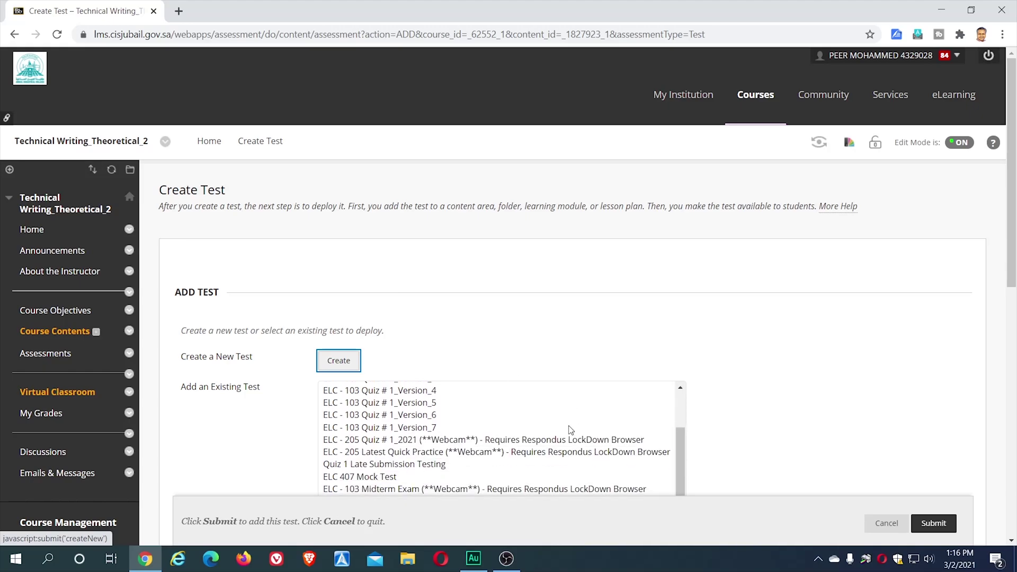
{"action": "scroll", "coordinate": [572, 429], "scroll_direction": "up", "scroll_amount": 3}
{"action": "scroll", "coordinate": [1016, 225], "scroll_direction": "down", "scroll_amount": 3}
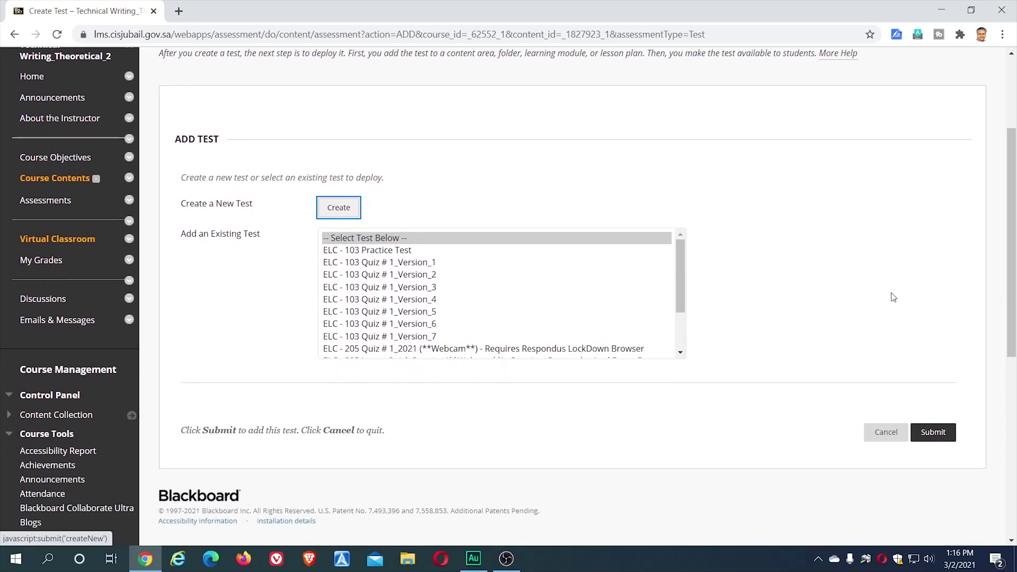
{"action": "left_click", "coordinate": [681, 276]}
{"action": "left_click_drag", "start_coordinate": [679, 273], "coordinate": [679, 318]}
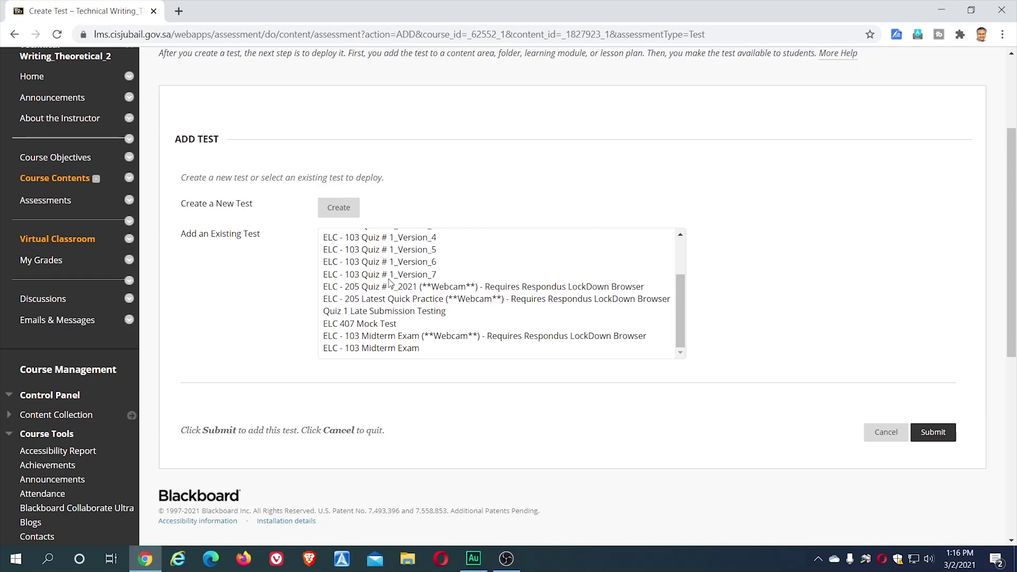
{"action": "left_click", "coordinate": [410, 350]}
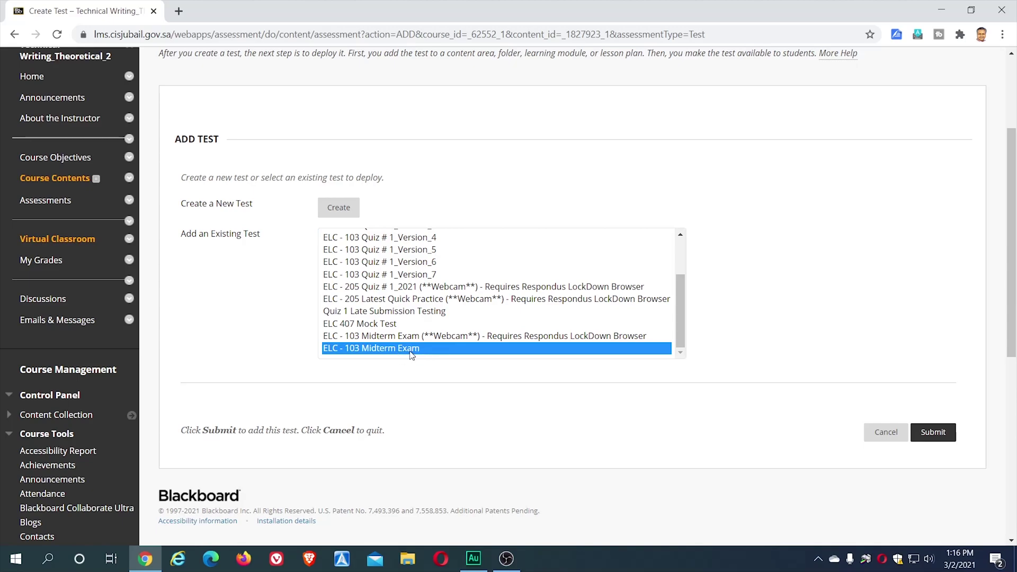
{"action": "left_click", "coordinate": [419, 354]}
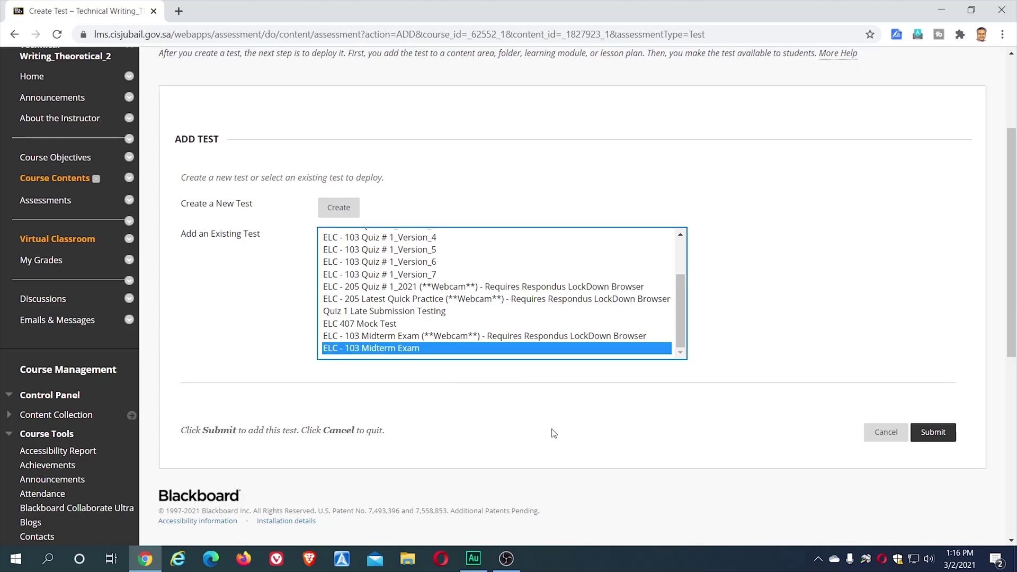
{"action": "left_click", "coordinate": [934, 441]}
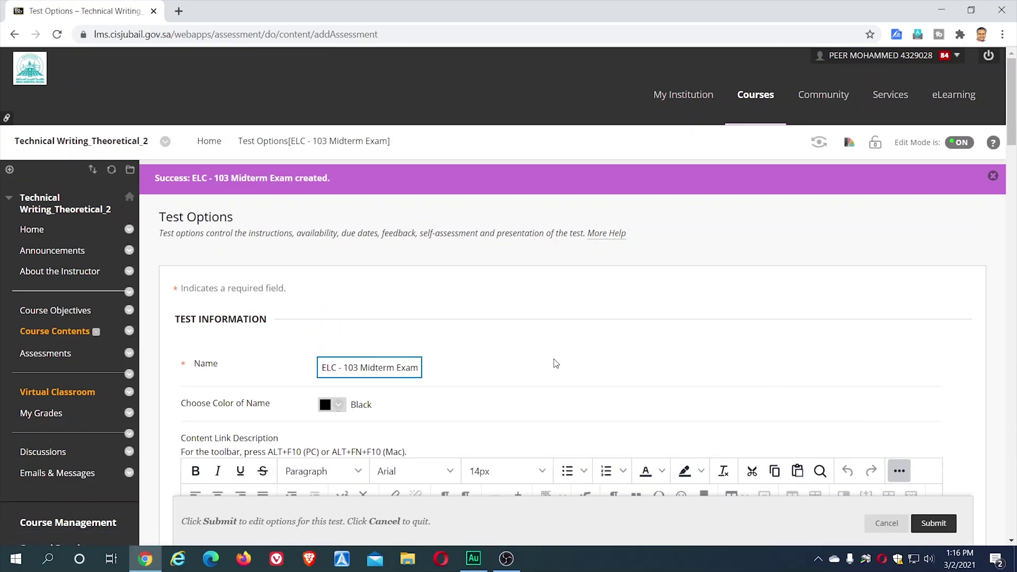
- Make the test available to students and enable multiple attempts with unlimited attempts allowed
{"action": "scroll", "coordinate": [691, 353], "scroll_direction": "down", "scroll_amount": 3}
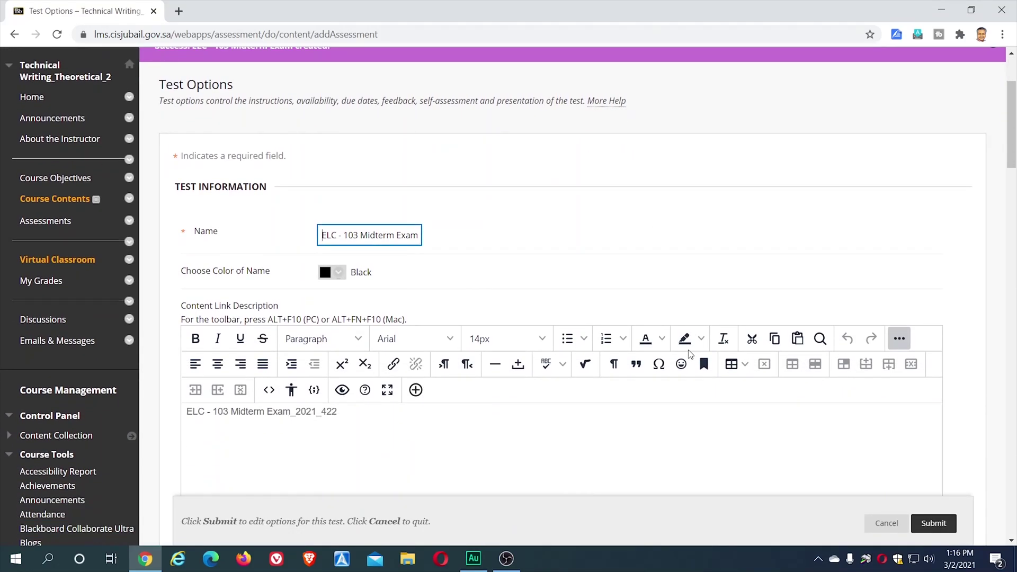
{"action": "scroll", "coordinate": [585, 296], "scroll_direction": "down", "scroll_amount": 3}
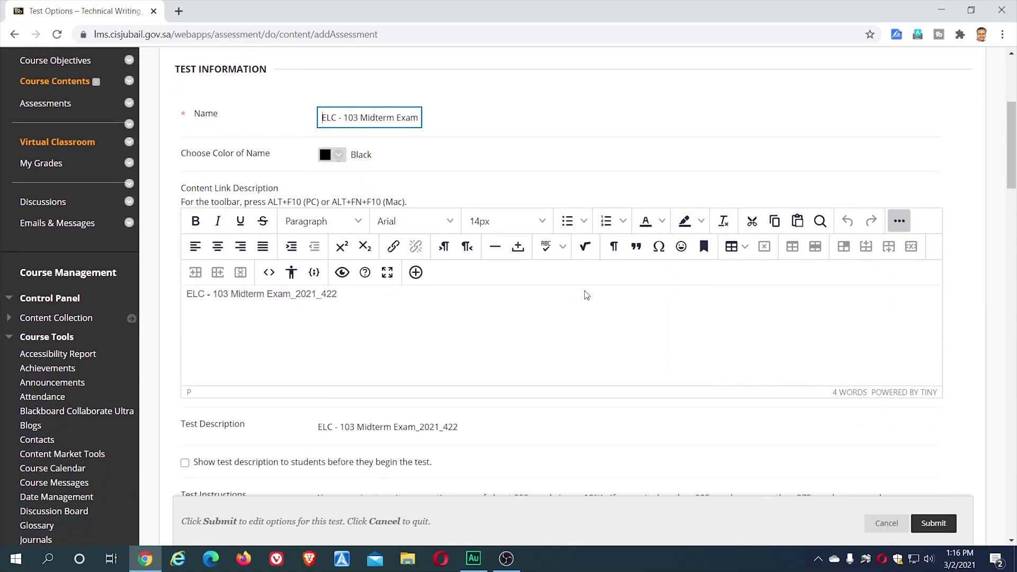
{"action": "scroll", "coordinate": [586, 295], "scroll_direction": "down", "scroll_amount": 3}
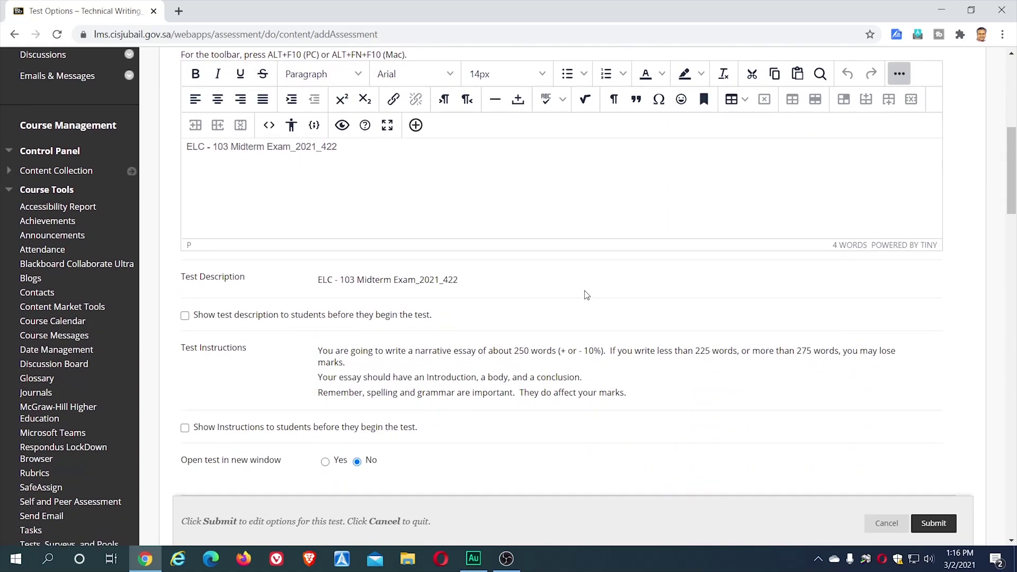
{"action": "scroll", "coordinate": [586, 295], "scroll_direction": "down", "scroll_amount": 3}
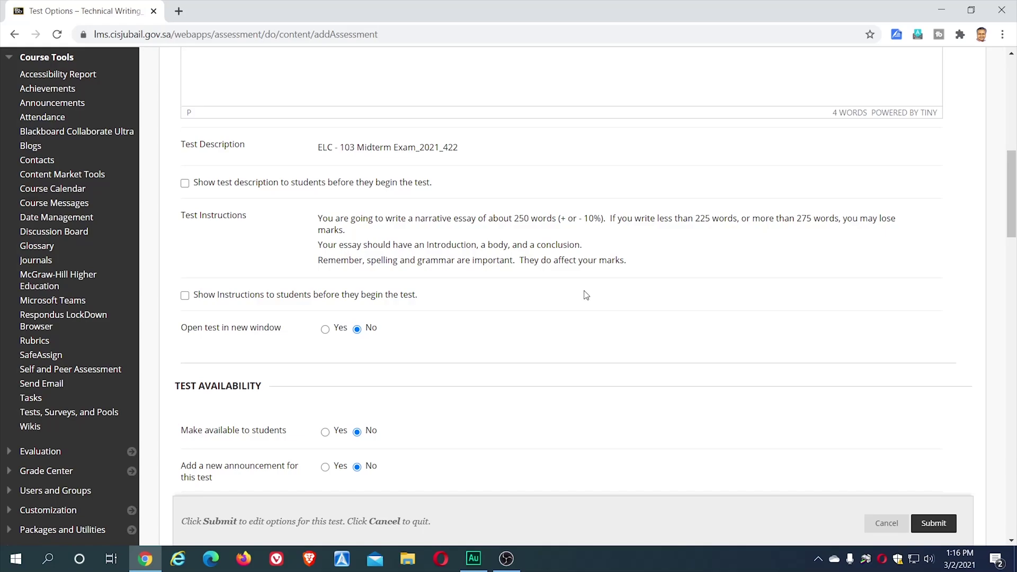
{"action": "scroll", "coordinate": [586, 295], "scroll_direction": "down", "scroll_amount": 3}
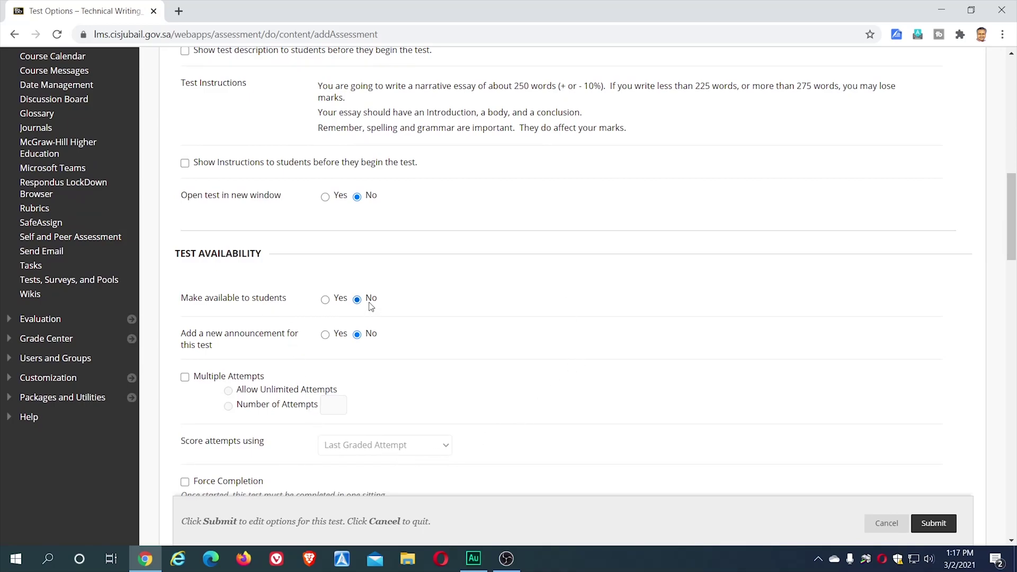
{"action": "left_click", "coordinate": [325, 300]}
{"action": "scroll", "coordinate": [572, 363], "scroll_direction": "down", "scroll_amount": 2}
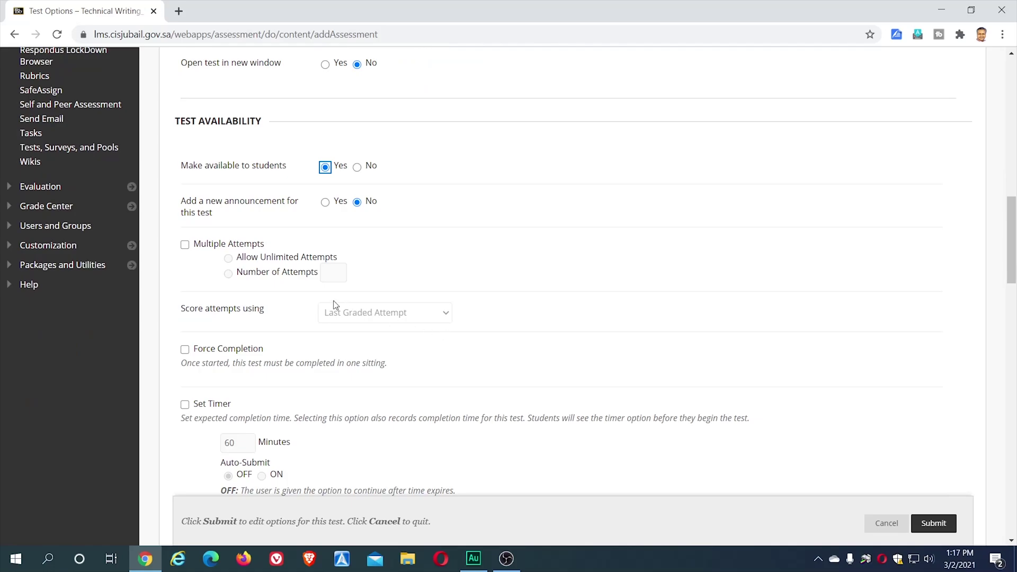
{"action": "left_click", "coordinate": [185, 245]}
- Enable the test timer and set the completion time to 180 minutes, leaving Auto-Submit off
{"action": "scroll", "coordinate": [204, 250], "scroll_direction": "down", "scroll_amount": 1}
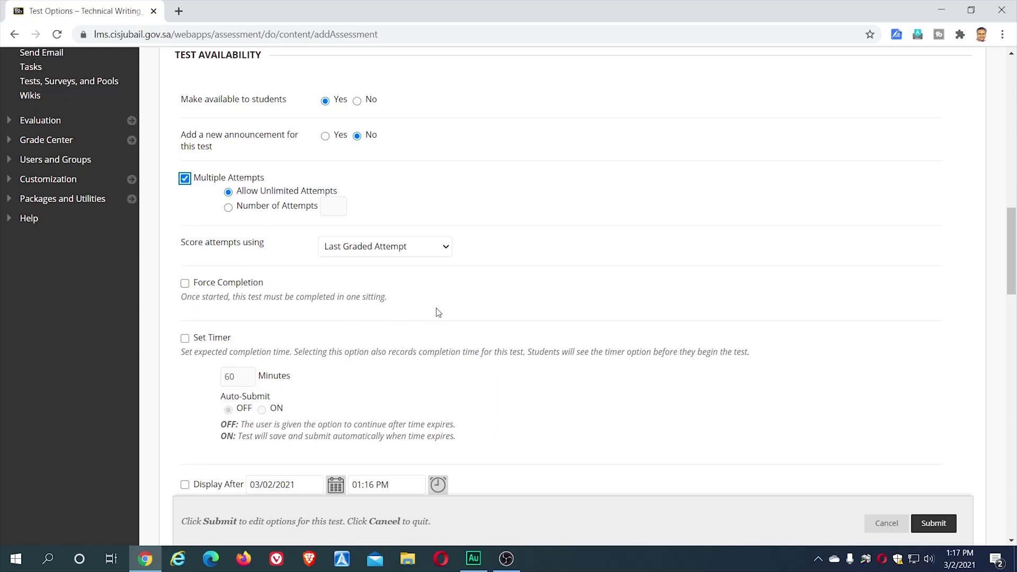
{"action": "scroll", "coordinate": [438, 313], "scroll_direction": "down", "scroll_amount": 1}
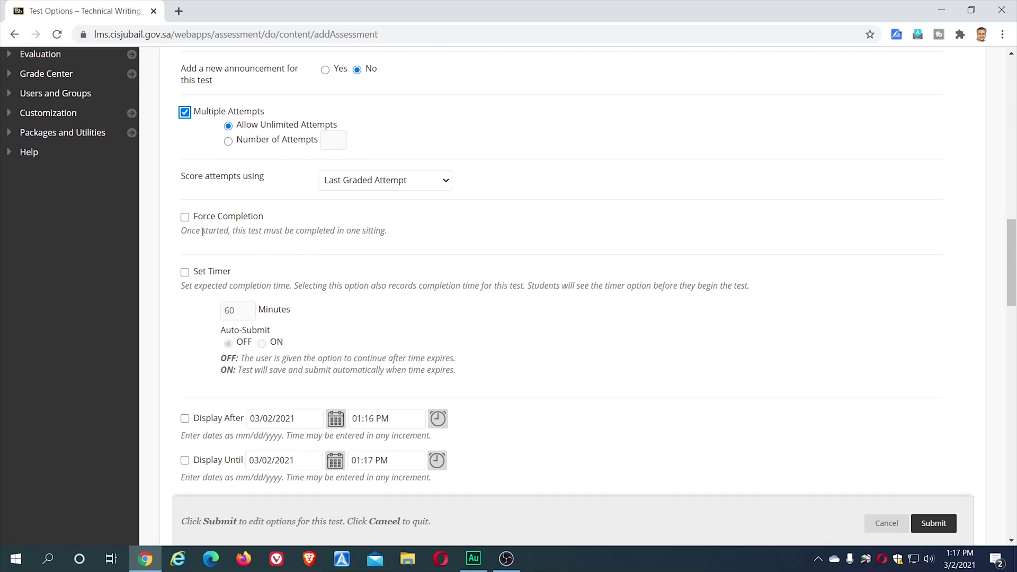
{"action": "scroll", "coordinate": [278, 254], "scroll_direction": "down", "scroll_amount": 3}
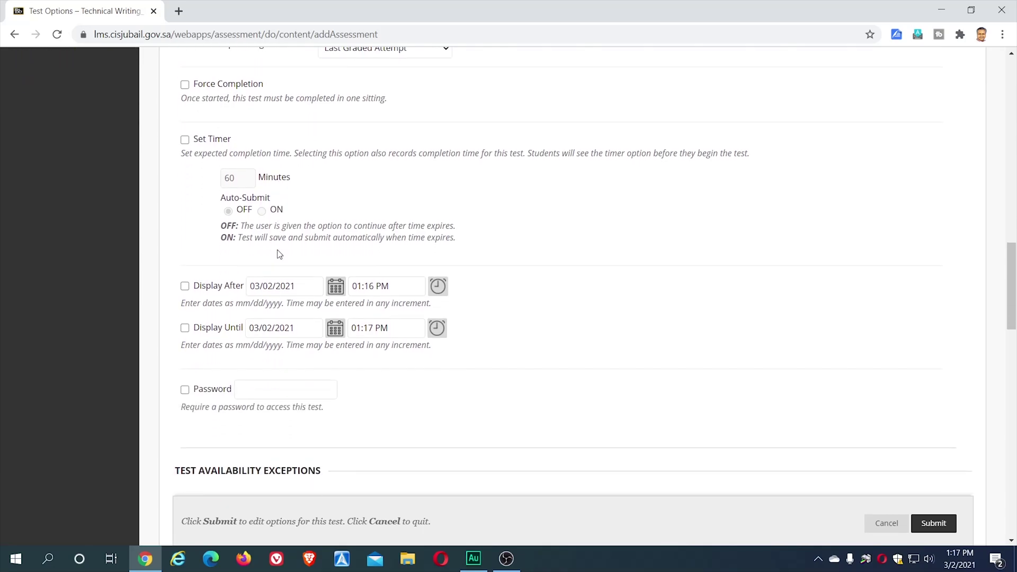
{"action": "left_click", "coordinate": [185, 140]}
{"action": "double_click", "coordinate": [237, 178]}
{"action": "type", "text": "18"}
{"action": "left_click", "coordinate": [202, 183]}
- Enable the Display After restriction and set its date to 03/06/2021
{"action": "left_click", "coordinate": [351, 189]}
{"action": "scroll", "coordinate": [347, 185], "scroll_direction": "down", "scroll_amount": 1}
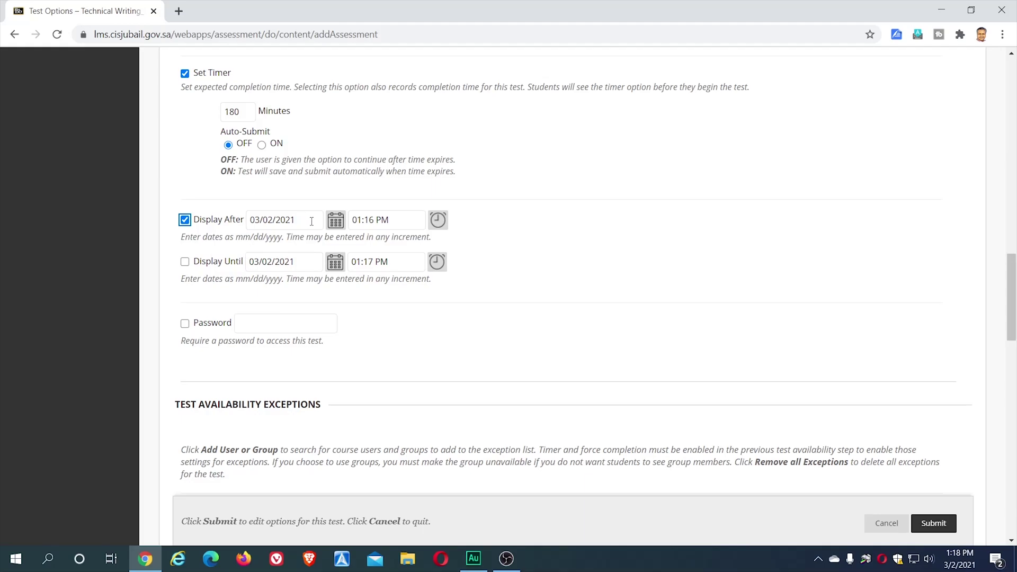
{"action": "left_click", "coordinate": [334, 222]}
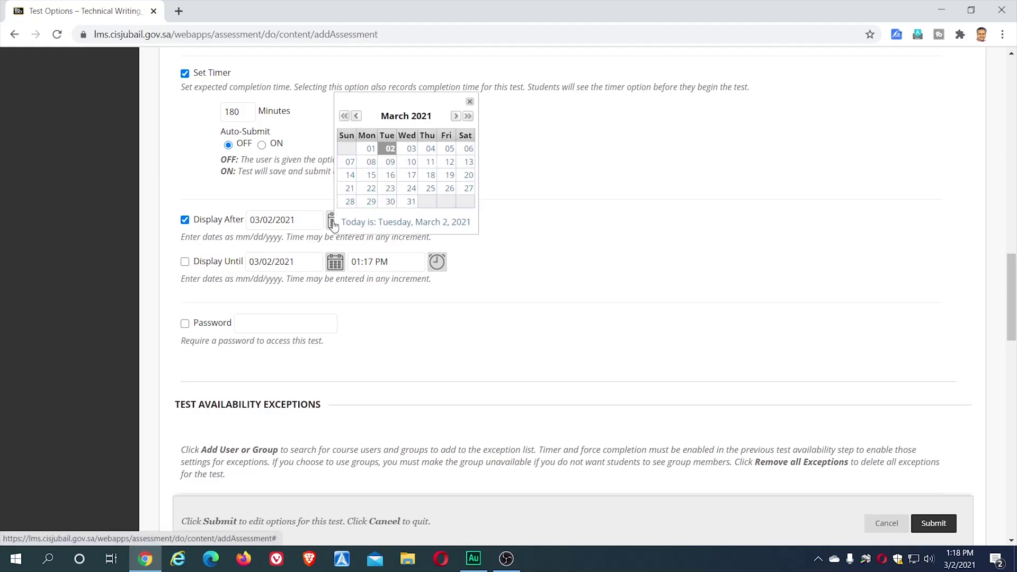
{"action": "left_click", "coordinate": [466, 149]}
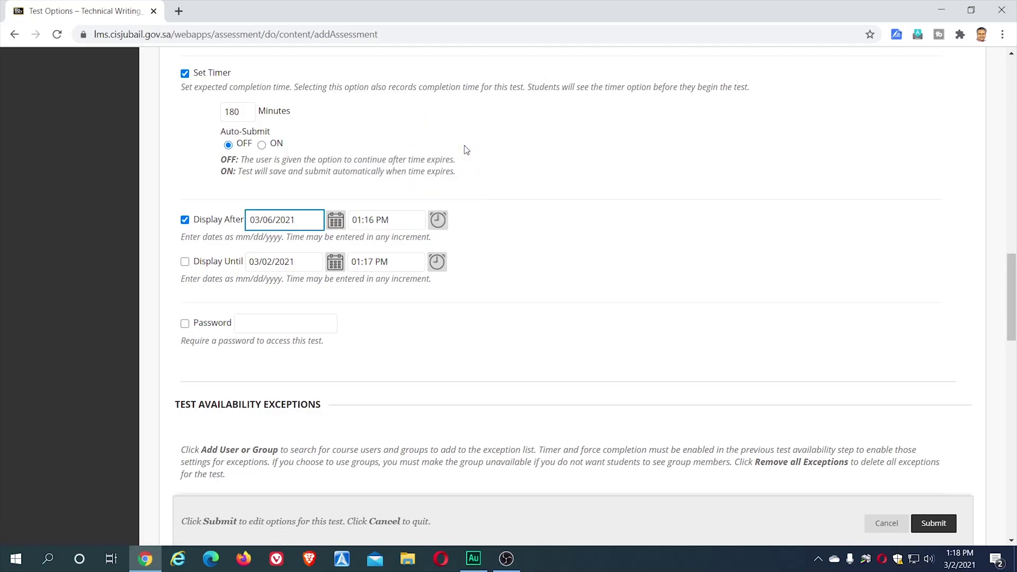
- Set the Display After time to 03:00 AM
{"action": "left_click", "coordinate": [438, 221]}
{"action": "left_click_drag", "start_coordinate": [495, 130], "coordinate": [487, 195]}
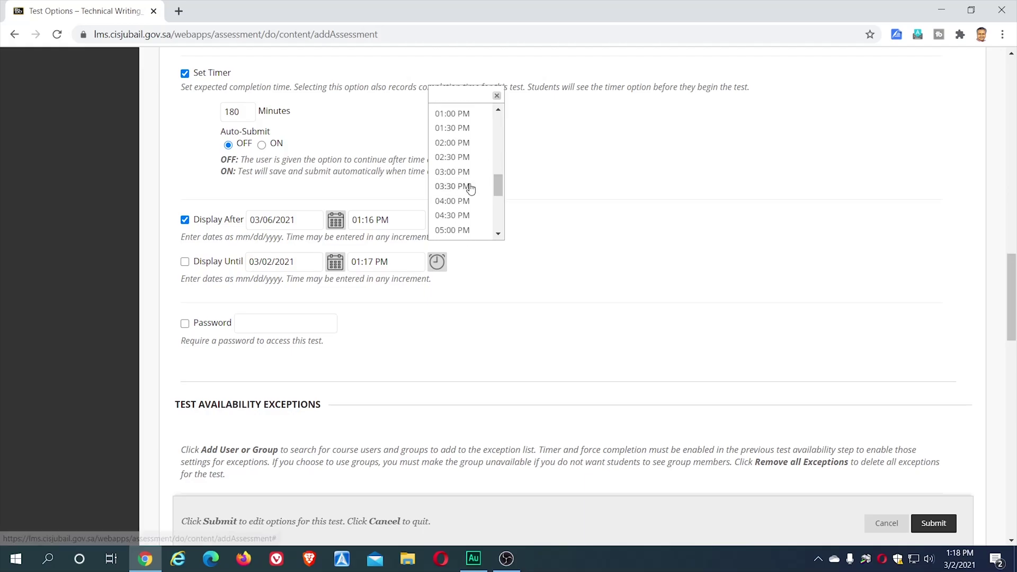
{"action": "left_click", "coordinate": [466, 186]}
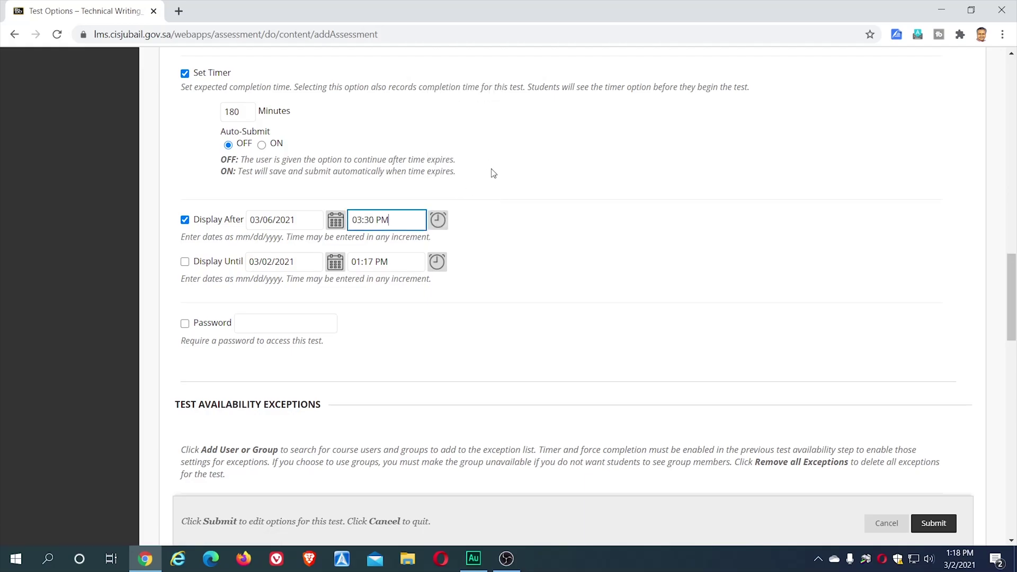
{"action": "left_click", "coordinate": [438, 220]}
{"action": "left_click", "coordinate": [464, 202]}
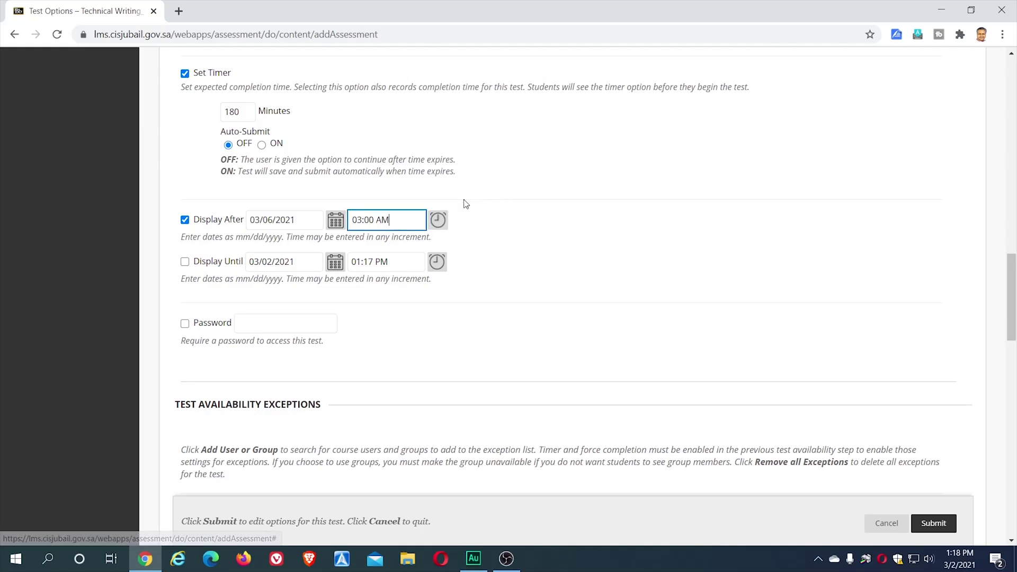
- Enable the Display Until restriction and set it to 03/06/2021 at 09:00 PM
{"action": "left_click", "coordinate": [185, 262]}
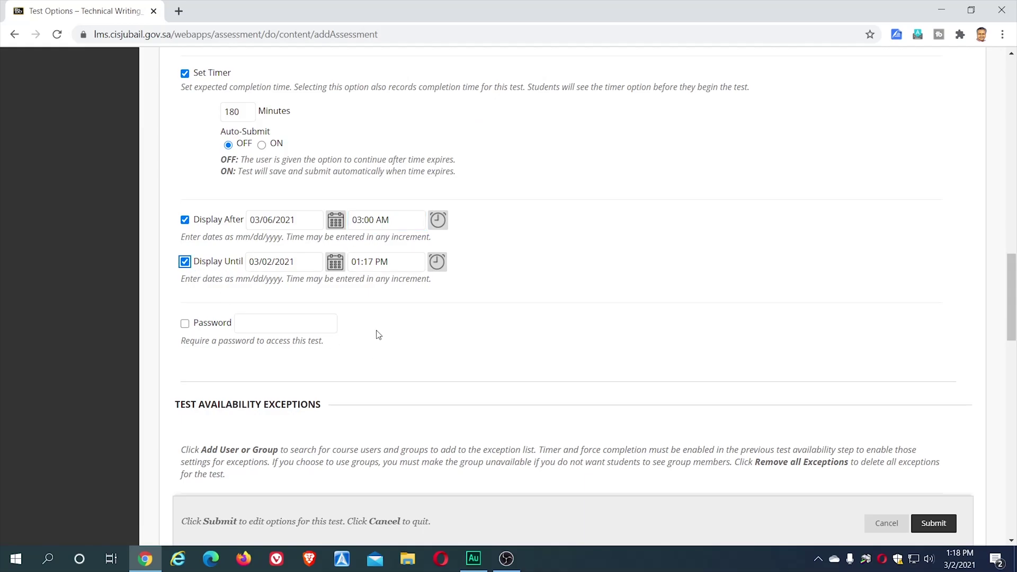
{"action": "left_click", "coordinate": [441, 267]}
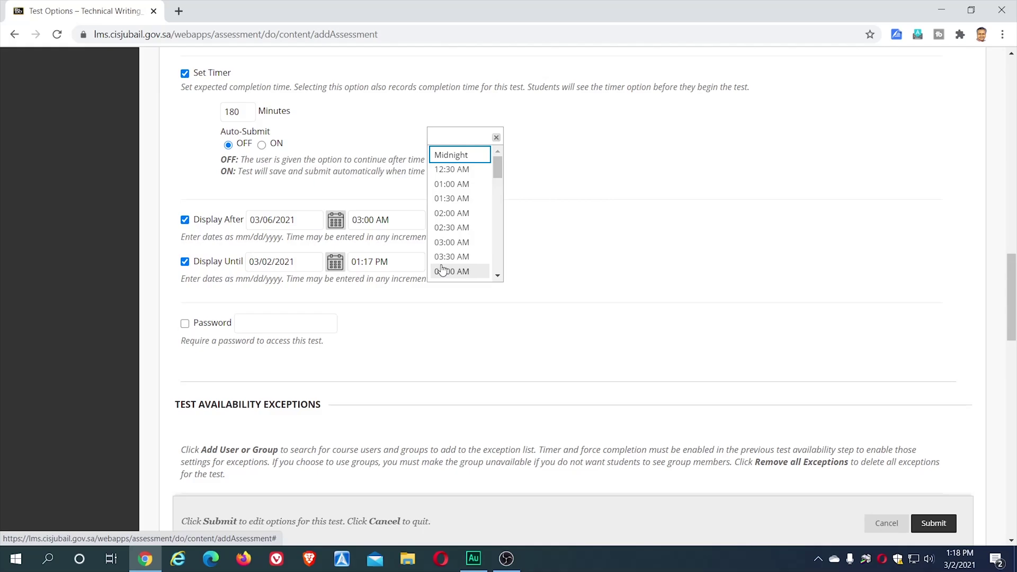
{"action": "left_click", "coordinate": [335, 266]}
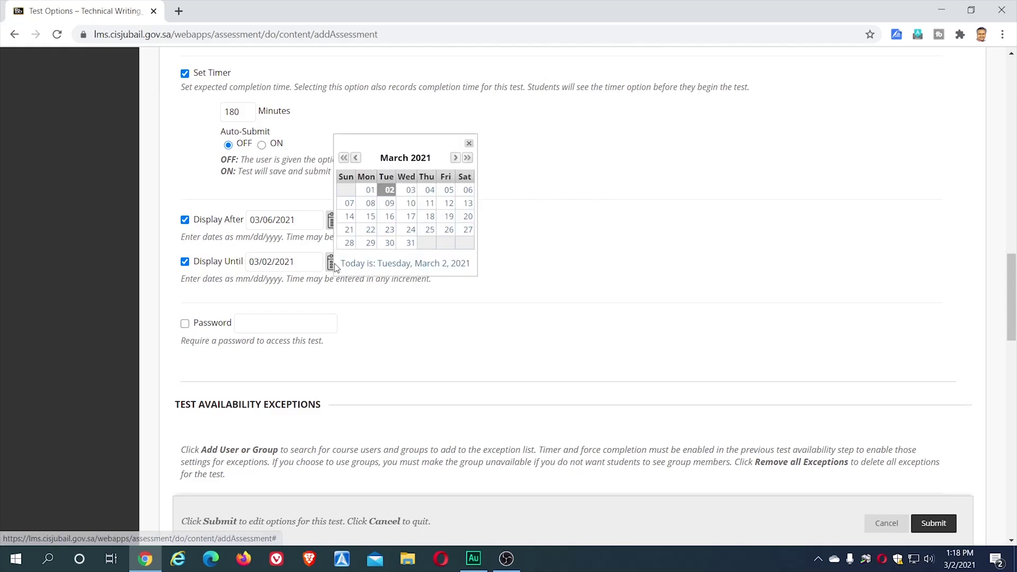
{"action": "left_click", "coordinate": [467, 190]}
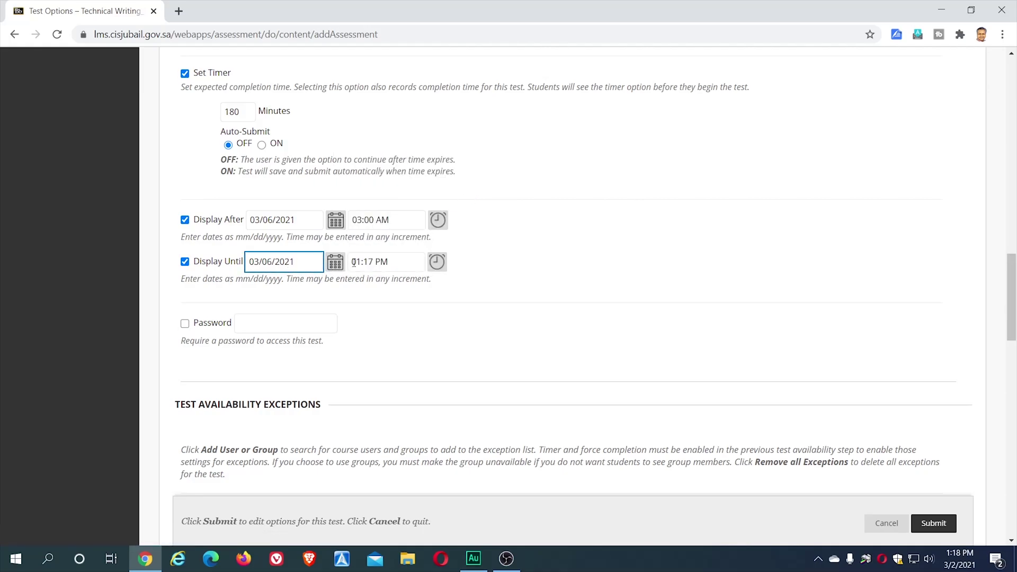
{"action": "left_click", "coordinate": [435, 263]}
{"action": "left_click_drag", "start_coordinate": [497, 168], "coordinate": [495, 252]}
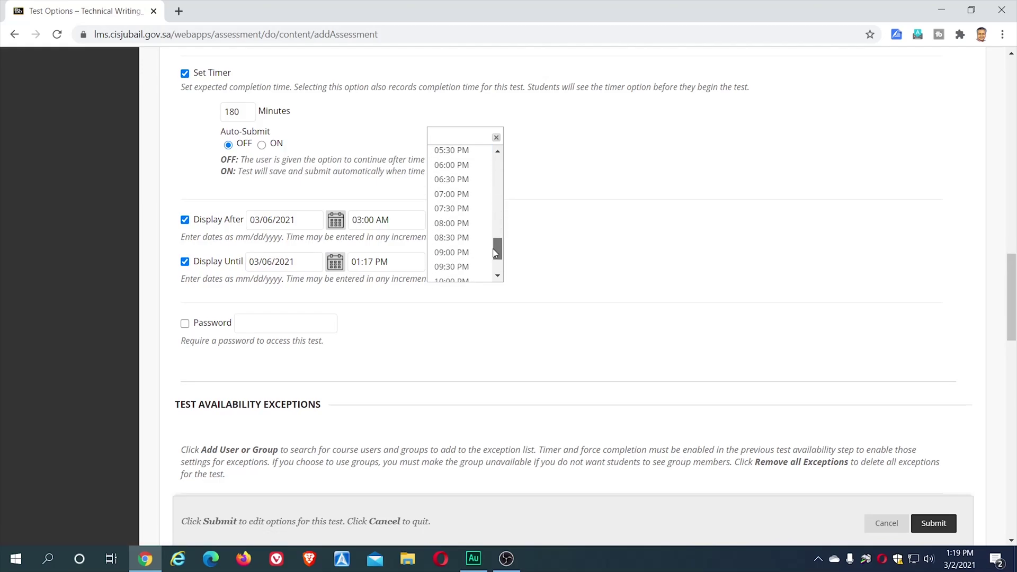
{"action": "left_click", "coordinate": [461, 253]}
{"action": "left_click", "coordinate": [501, 208]}
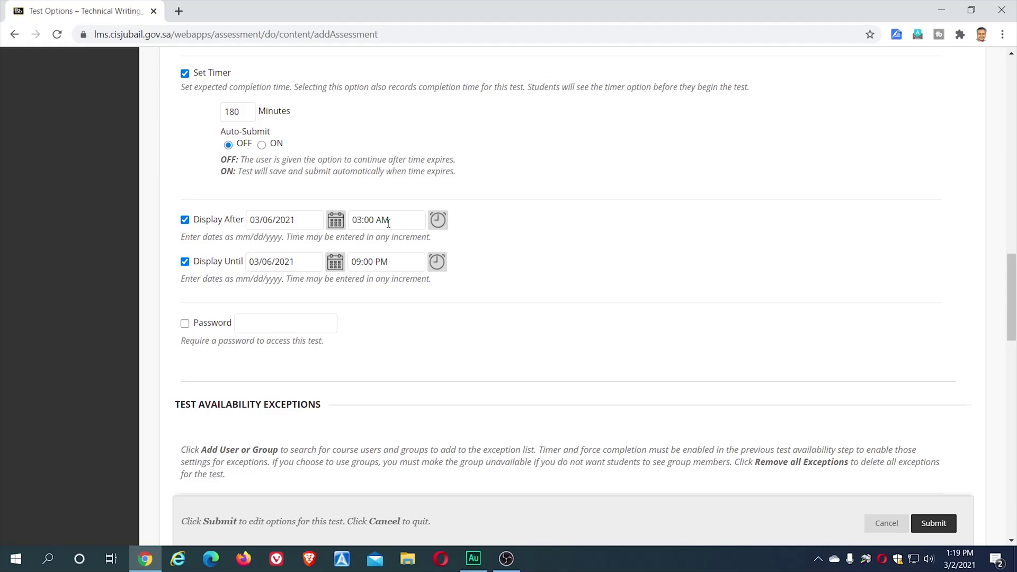
- Set the Display After time to 03:00 PM
{"action": "left_click", "coordinate": [438, 220]}
{"action": "left_click_drag", "start_coordinate": [498, 122], "coordinate": [495, 180]}
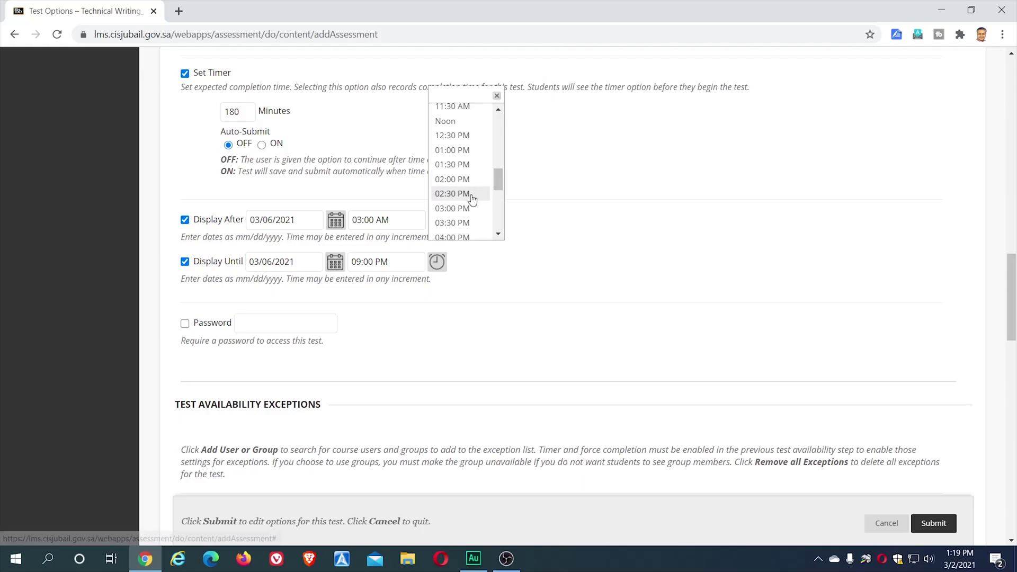
{"action": "left_click", "coordinate": [470, 212]}
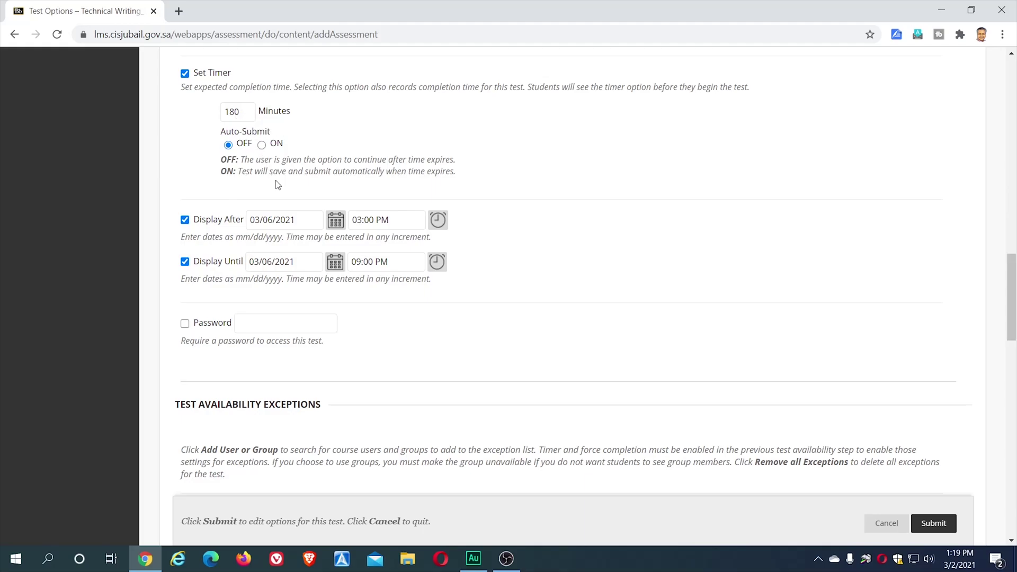
- Review the due date, self-assessment, results and feedback, and test presentation options, and recheck the test availability settings
{"action": "scroll", "coordinate": [527, 300], "scroll_direction": "down", "scroll_amount": 4}
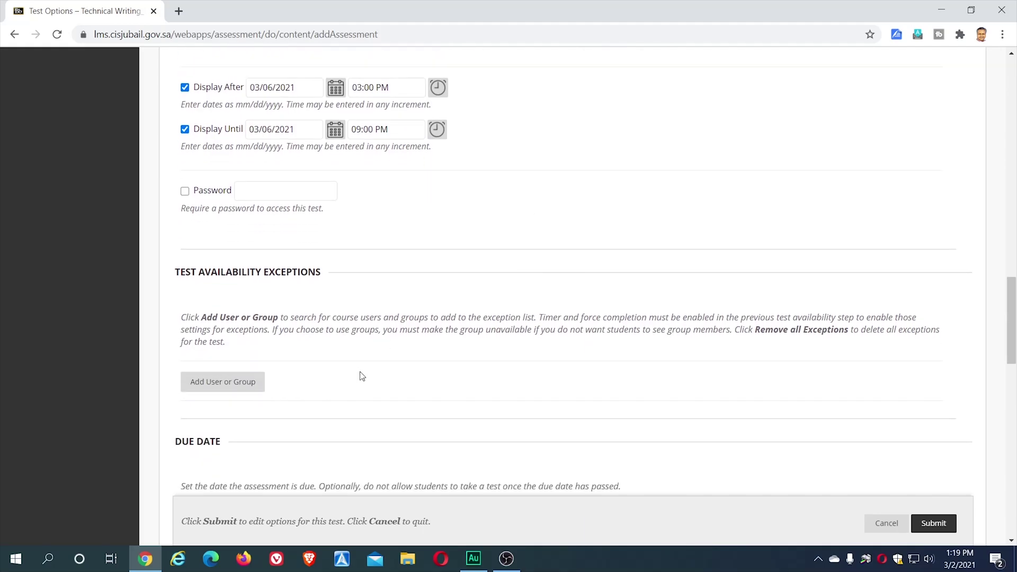
{"action": "scroll", "coordinate": [362, 376], "scroll_direction": "down", "scroll_amount": 1}
{"action": "scroll", "coordinate": [481, 308], "scroll_direction": "down", "scroll_amount": 2}
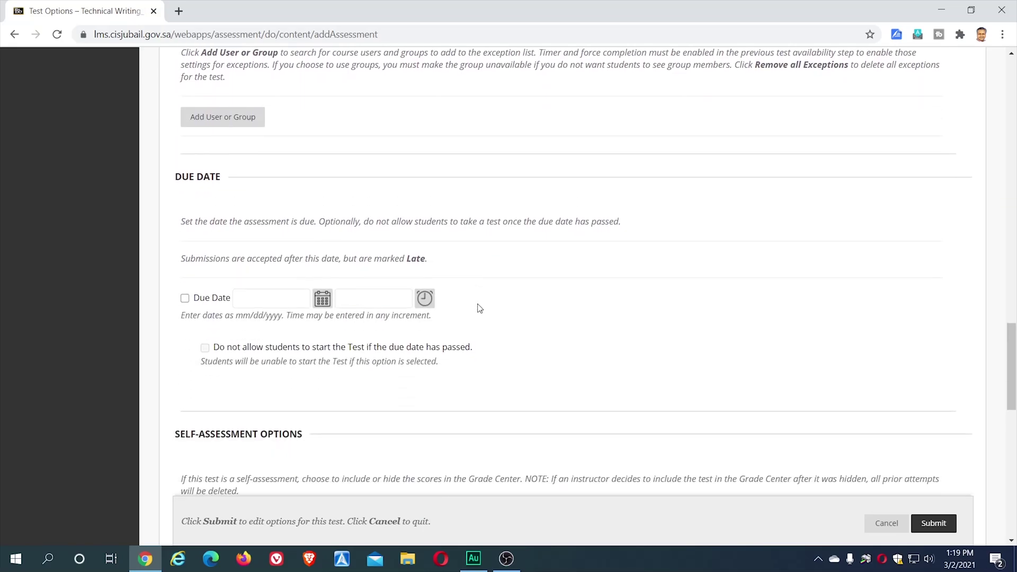
{"action": "scroll", "coordinate": [477, 309], "scroll_direction": "down", "scroll_amount": 1}
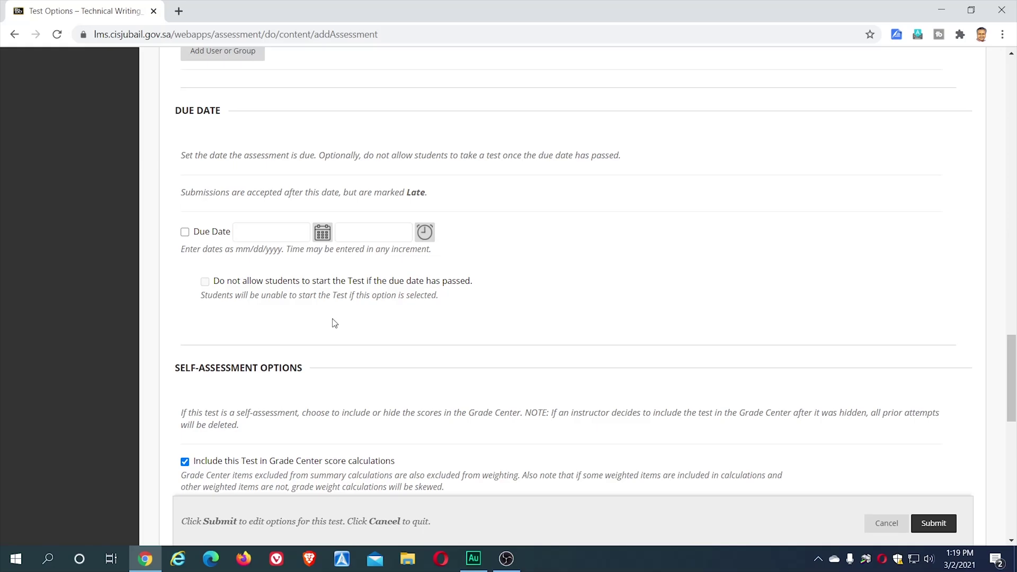
{"action": "scroll", "coordinate": [552, 161], "scroll_direction": "up", "scroll_amount": 5}
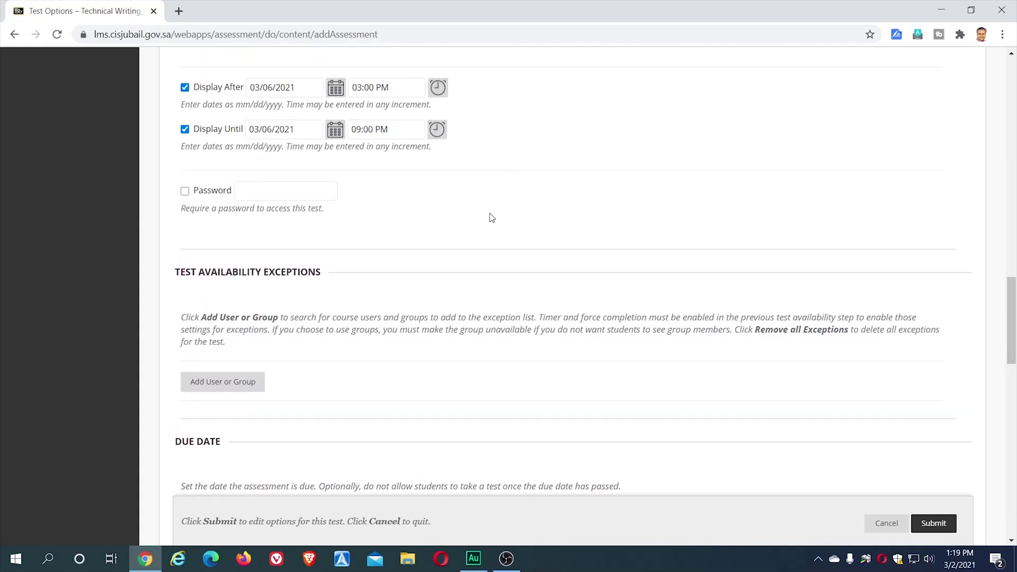
{"action": "scroll", "coordinate": [488, 215], "scroll_direction": "down", "scroll_amount": 6}
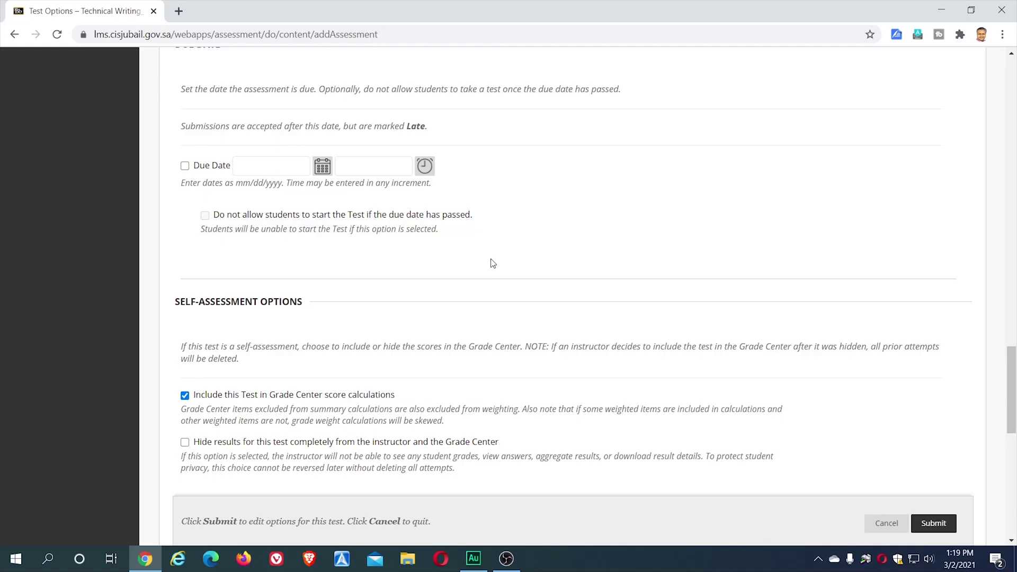
{"action": "scroll", "coordinate": [490, 267], "scroll_direction": "down", "scroll_amount": 3}
{"action": "scroll", "coordinate": [490, 263], "scroll_direction": "down", "scroll_amount": 5}
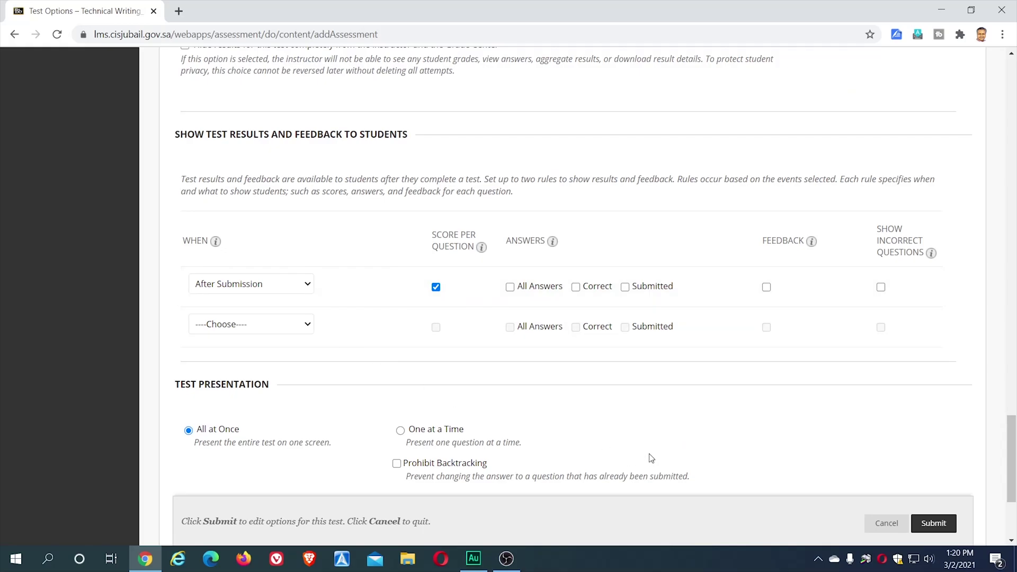
{"action": "scroll", "coordinate": [649, 459], "scroll_direction": "down", "scroll_amount": 3}
{"action": "scroll", "coordinate": [522, 460], "scroll_direction": "down", "scroll_amount": 1}
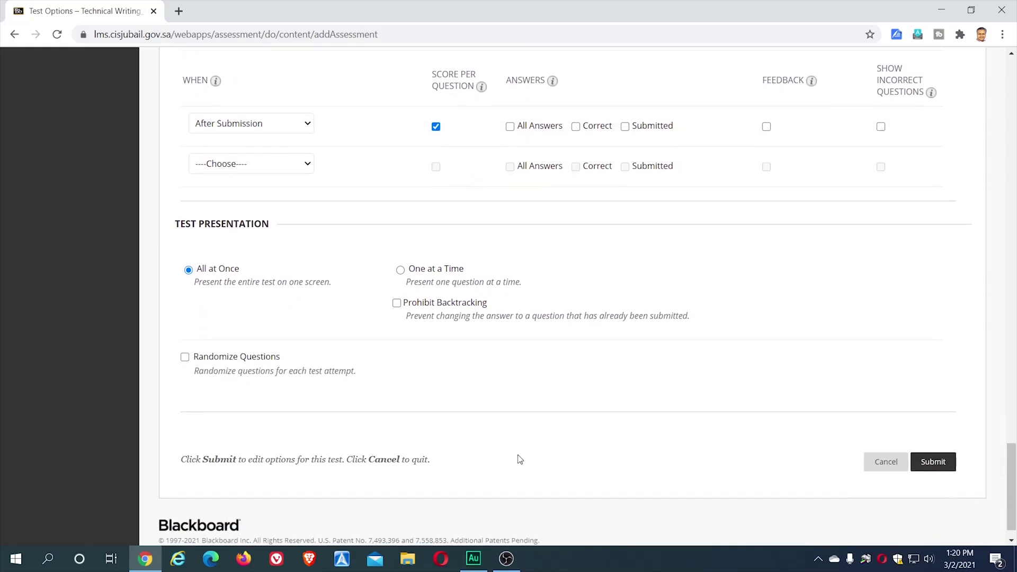
{"action": "scroll", "coordinate": [628, 423], "scroll_direction": "up", "scroll_amount": 4}
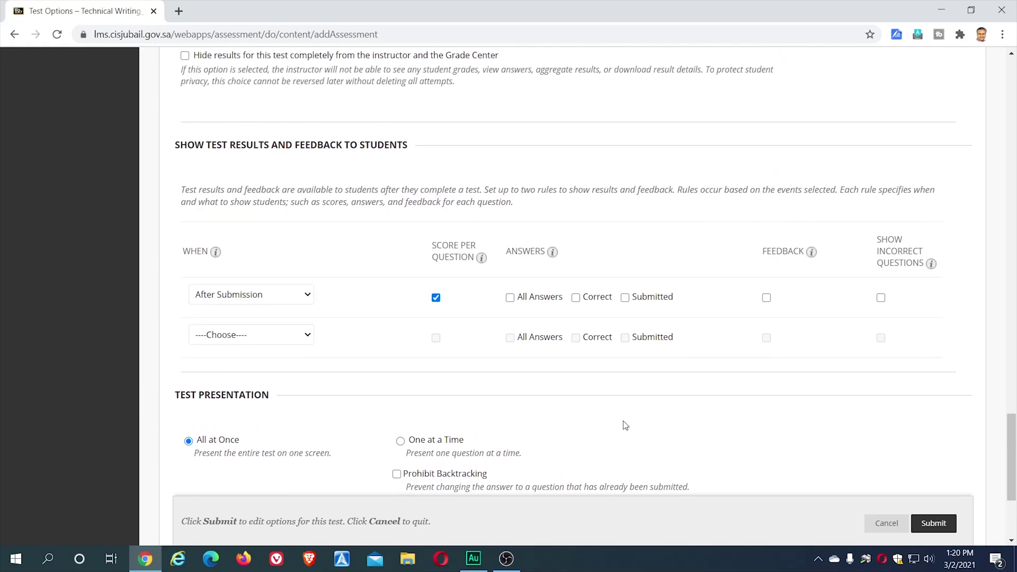
{"action": "scroll", "coordinate": [625, 425], "scroll_direction": "up", "scroll_amount": 9}
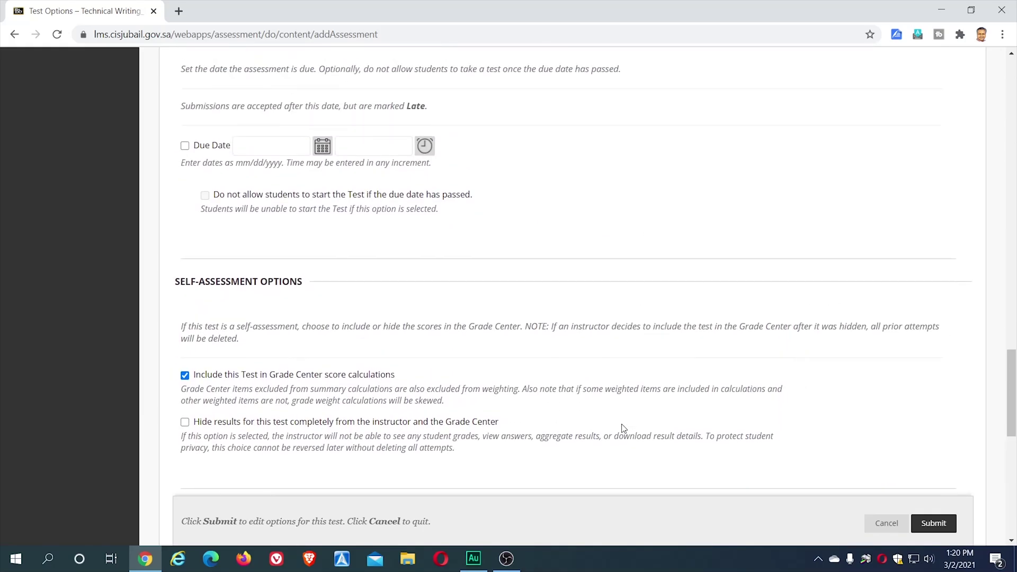
{"action": "scroll", "coordinate": [623, 428], "scroll_direction": "up", "scroll_amount": 6}
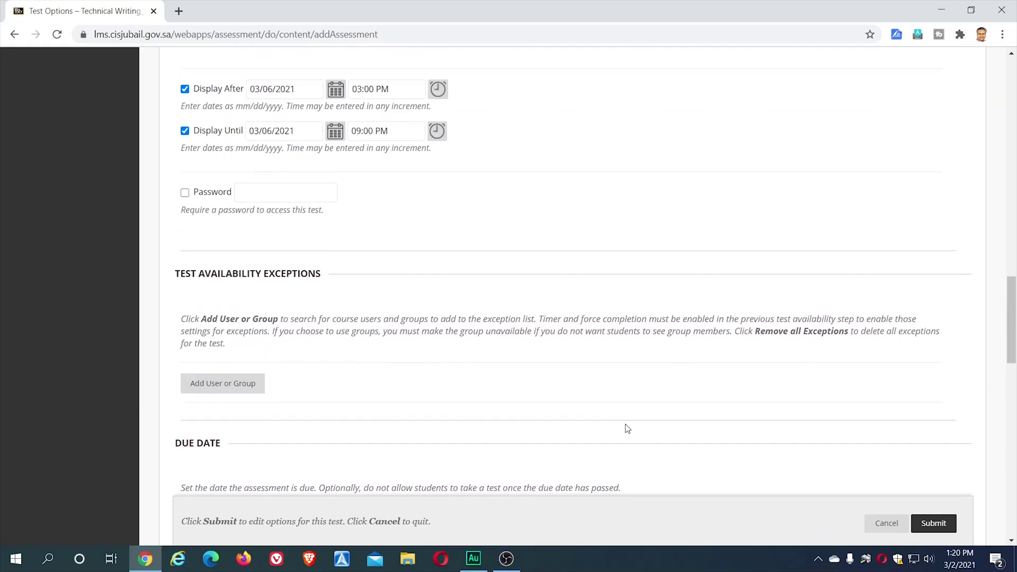
{"action": "scroll", "coordinate": [628, 428], "scroll_direction": "up", "scroll_amount": 7}
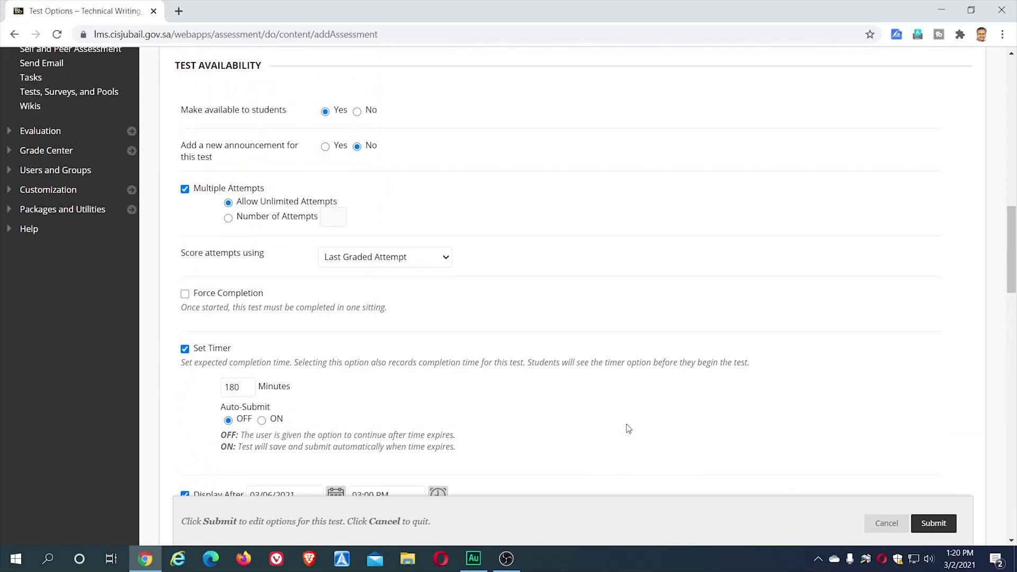
{"action": "scroll", "coordinate": [628, 428], "scroll_direction": "up", "scroll_amount": 5}
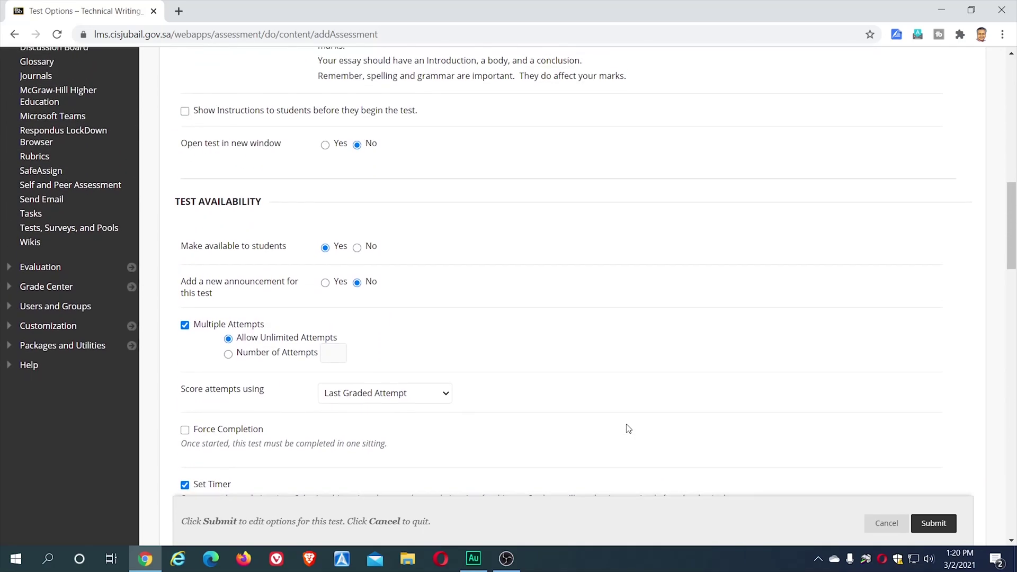
- Recheck the ELC - 103 Midterm Exam options from the name through test presentation, and submit them
{"action": "scroll", "coordinate": [629, 428], "scroll_direction": "up", "scroll_amount": 6}
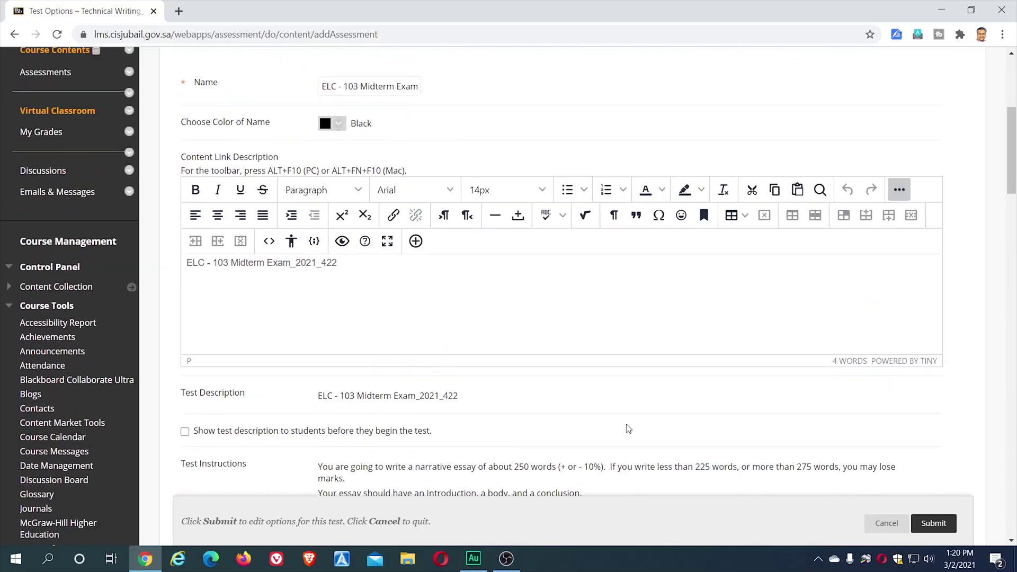
{"action": "scroll", "coordinate": [628, 428], "scroll_direction": "up", "scroll_amount": 2}
{"action": "scroll", "coordinate": [627, 429], "scroll_direction": "down", "scroll_amount": 10}
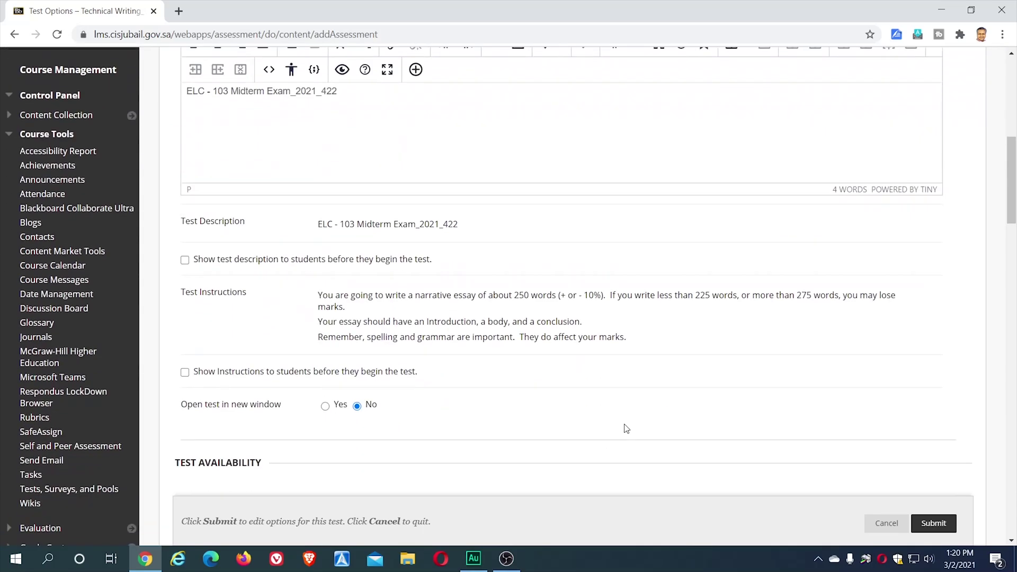
{"action": "scroll", "coordinate": [626, 430], "scroll_direction": "down", "scroll_amount": 20}
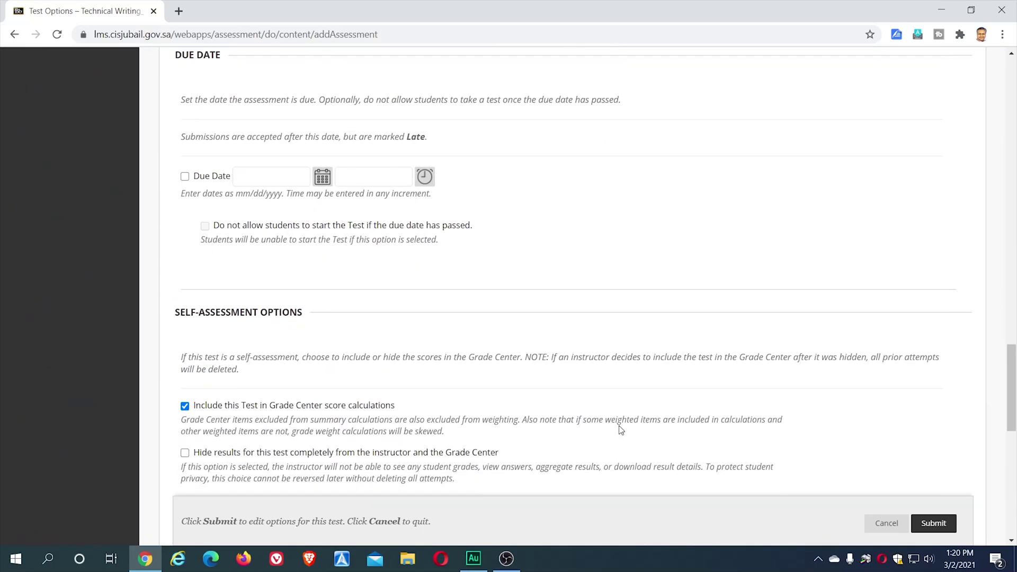
{"action": "scroll", "coordinate": [619, 429], "scroll_direction": "down", "scroll_amount": 5}
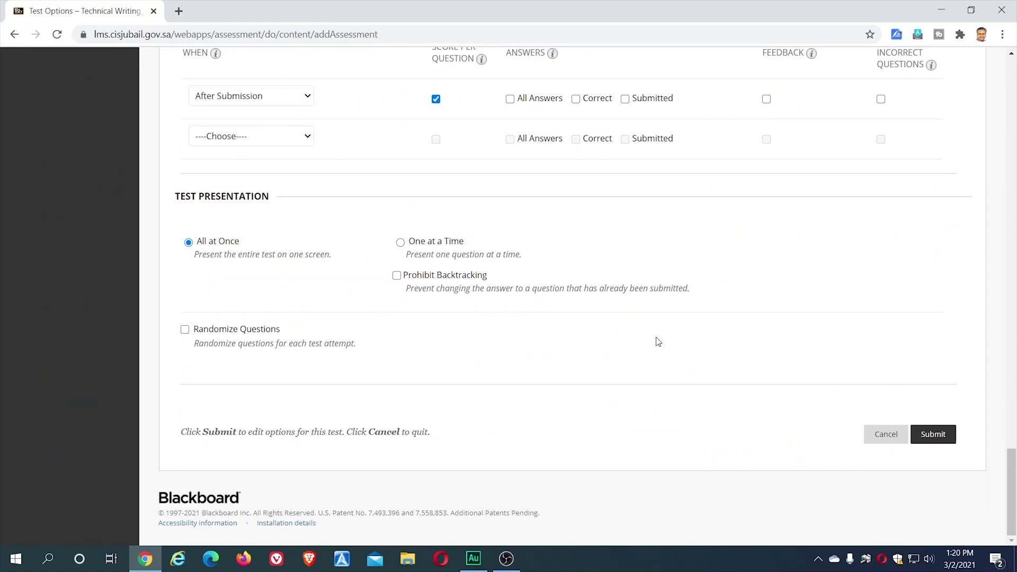
{"action": "left_click", "coordinate": [929, 435]}
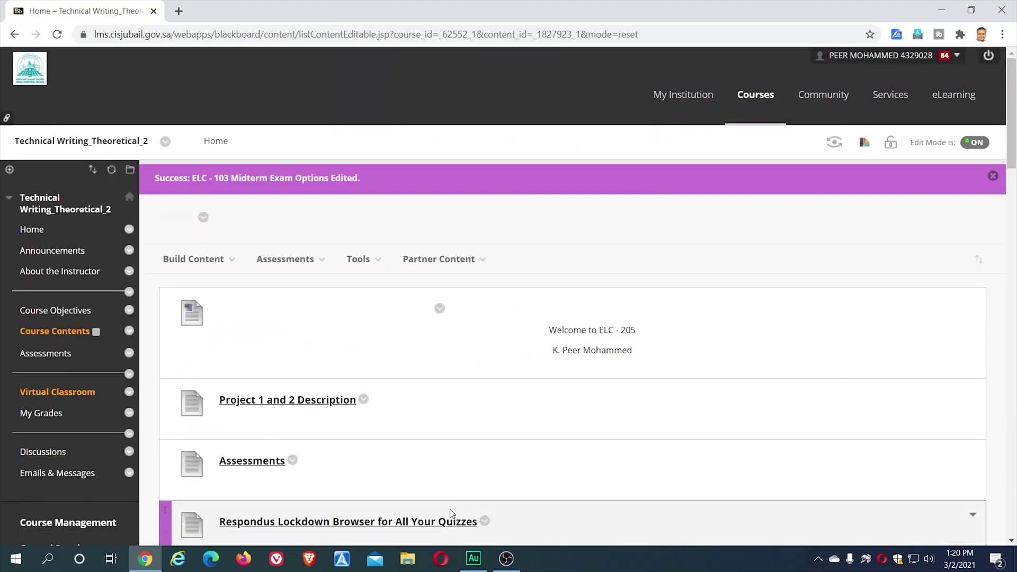
- Check the ELC - 103 Midterm Exam entry and its availability at the end of the Home page, and look over the other items
{"action": "left_click_drag", "start_coordinate": [1015, 118], "coordinate": [1015, 487]}
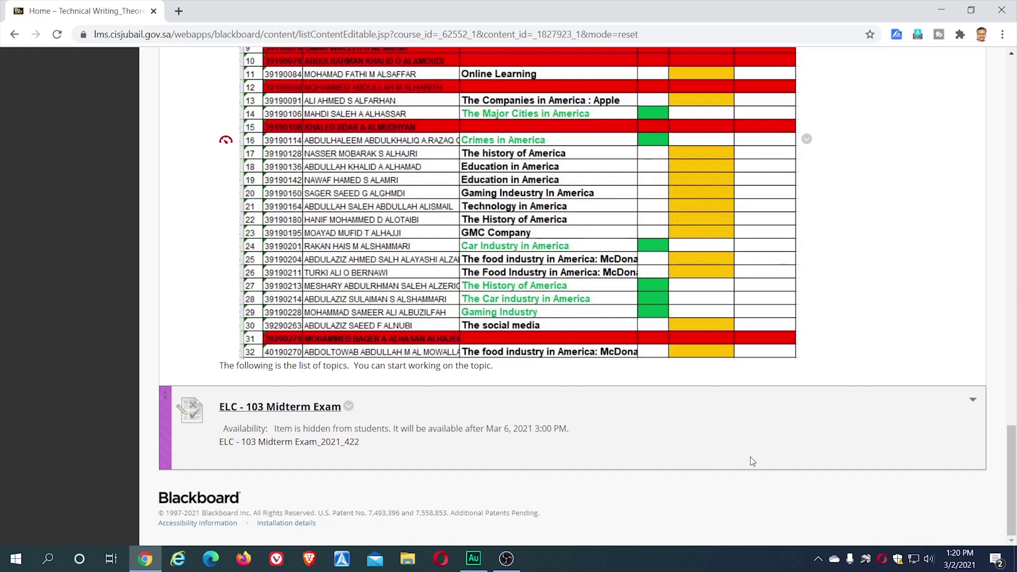
{"action": "scroll", "coordinate": [729, 460], "scroll_direction": "up", "scroll_amount": 15}
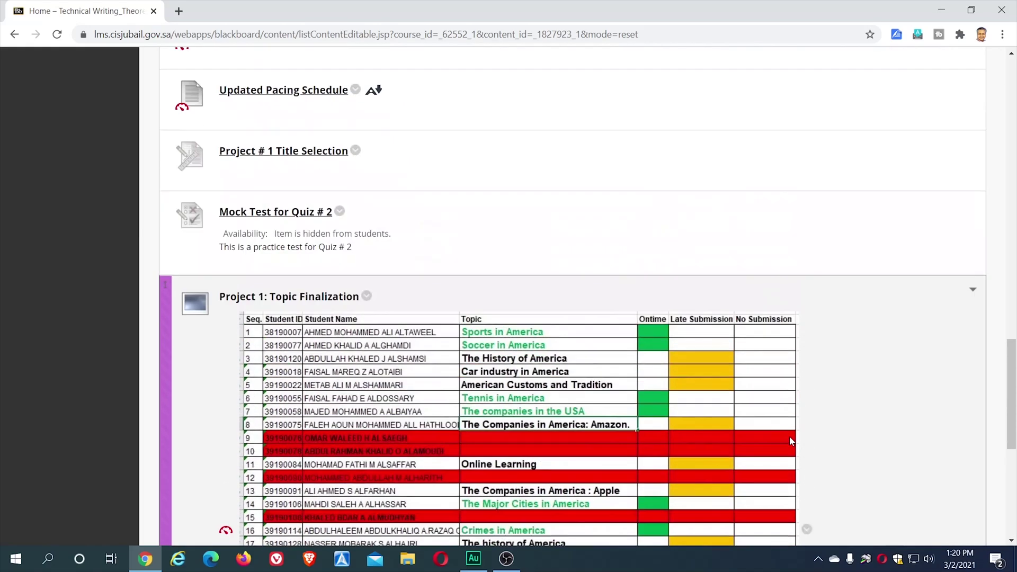
{"action": "scroll", "coordinate": [789, 436], "scroll_direction": "up", "scroll_amount": 4}
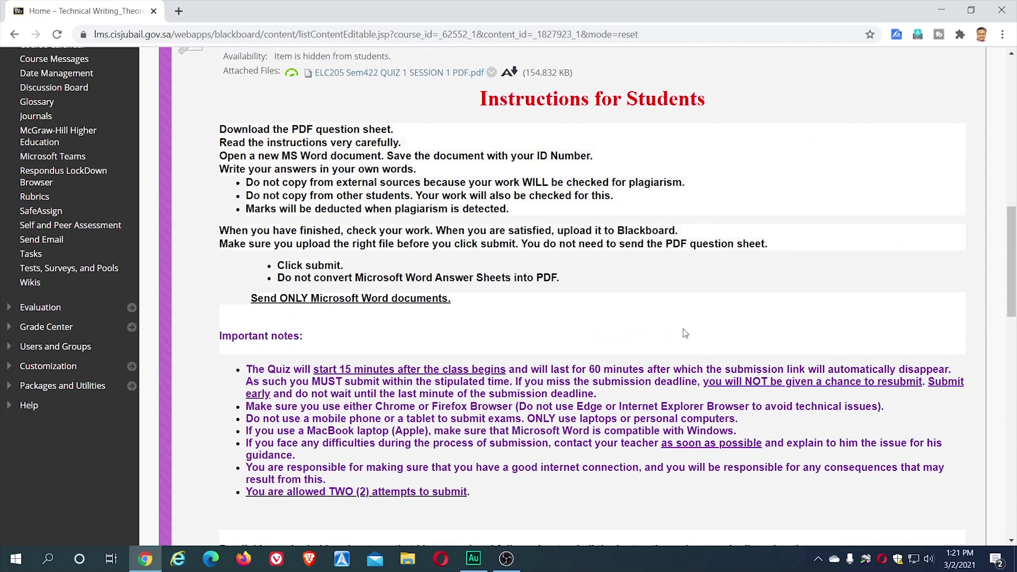
{"action": "scroll", "coordinate": [684, 337], "scroll_direction": "up", "scroll_amount": 3}
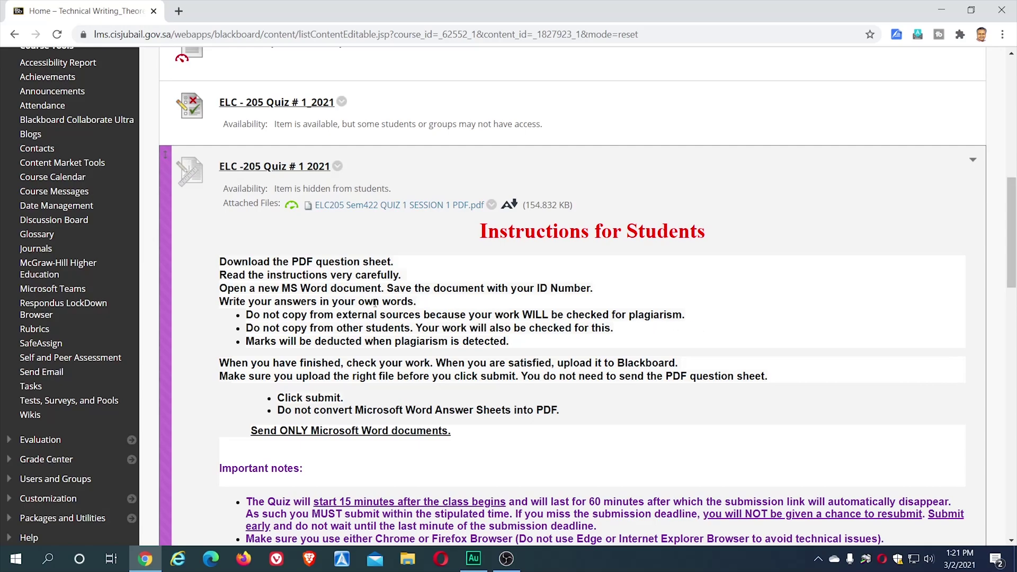
{"action": "scroll", "coordinate": [376, 479], "scroll_direction": "up", "scroll_amount": 10}
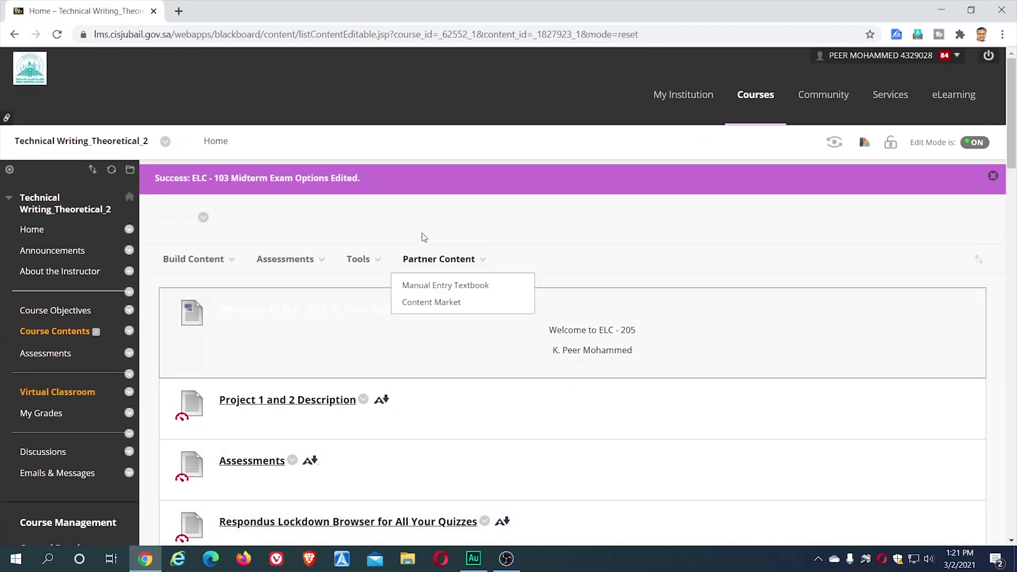
{"action": "mouse_move", "coordinate": [403, 253]}
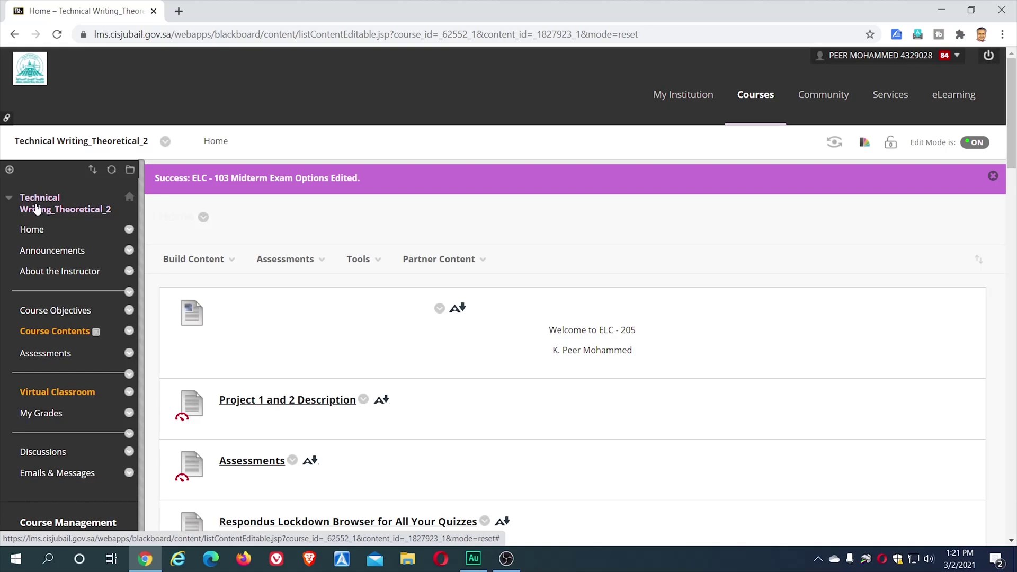
- Open the Respondus LockDown Browser dashboard from the course tools
{"action": "scroll", "coordinate": [34, 212], "scroll_direction": "down", "scroll_amount": 6}
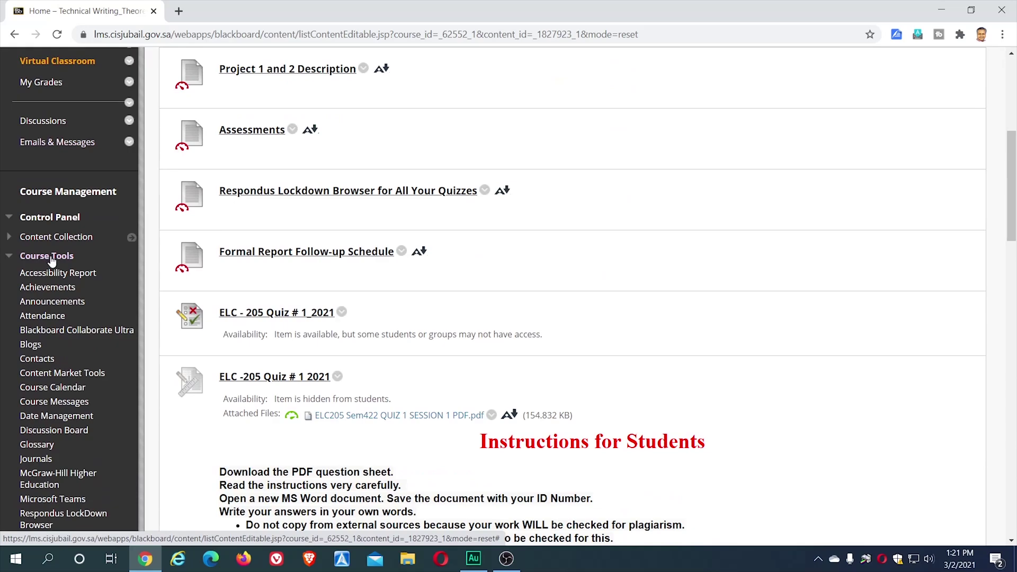
{"action": "scroll", "coordinate": [60, 255], "scroll_direction": "down", "scroll_amount": 1}
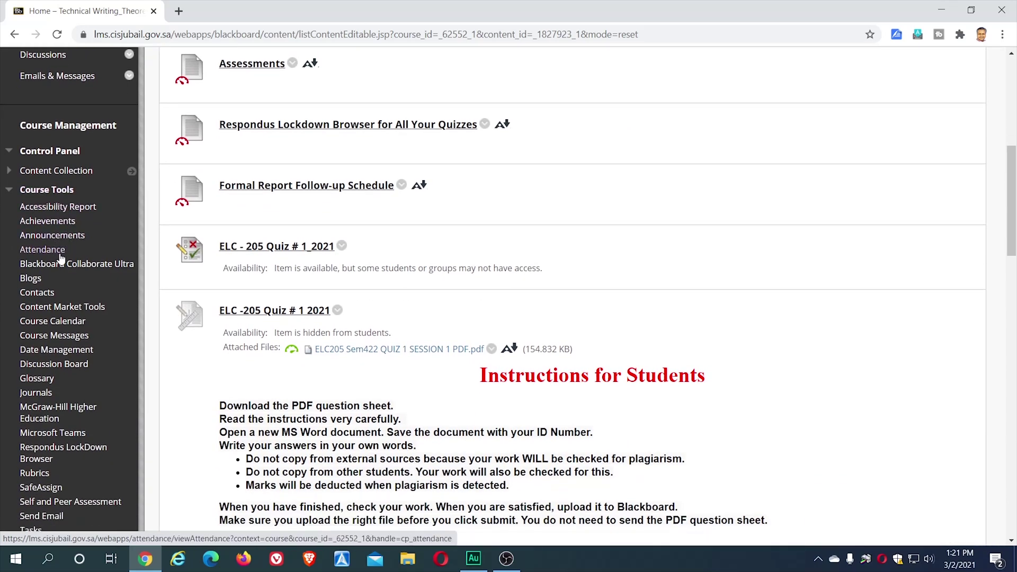
{"action": "scroll", "coordinate": [77, 275], "scroll_direction": "down", "scroll_amount": 2}
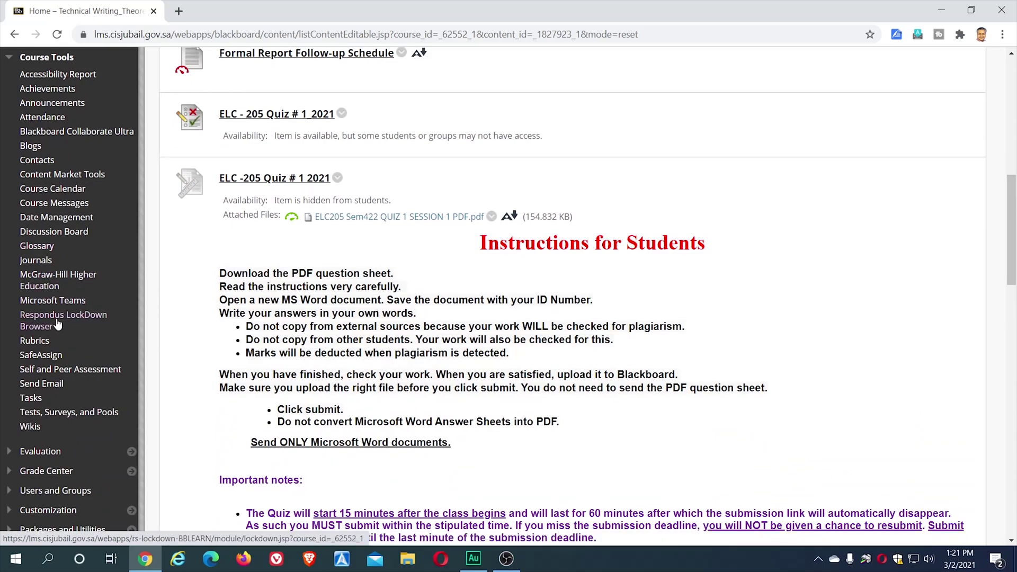
{"action": "left_click", "coordinate": [39, 321]}
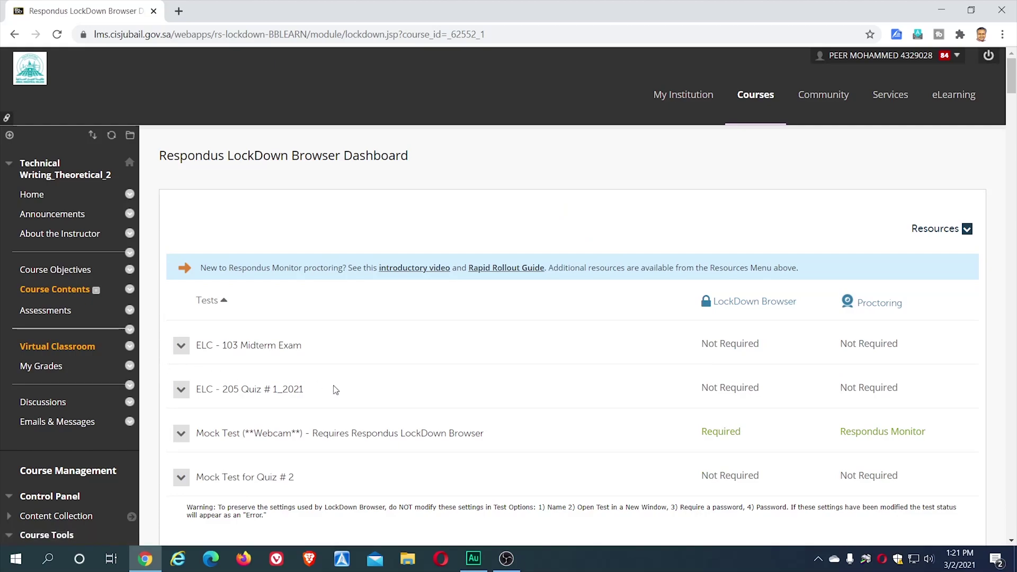
- Open the LockDown Browser settings of the ELC - 103 Midterm Exam and require Respondus LockDown Browser for it
{"action": "scroll", "coordinate": [335, 390], "scroll_direction": "down", "scroll_amount": 3}
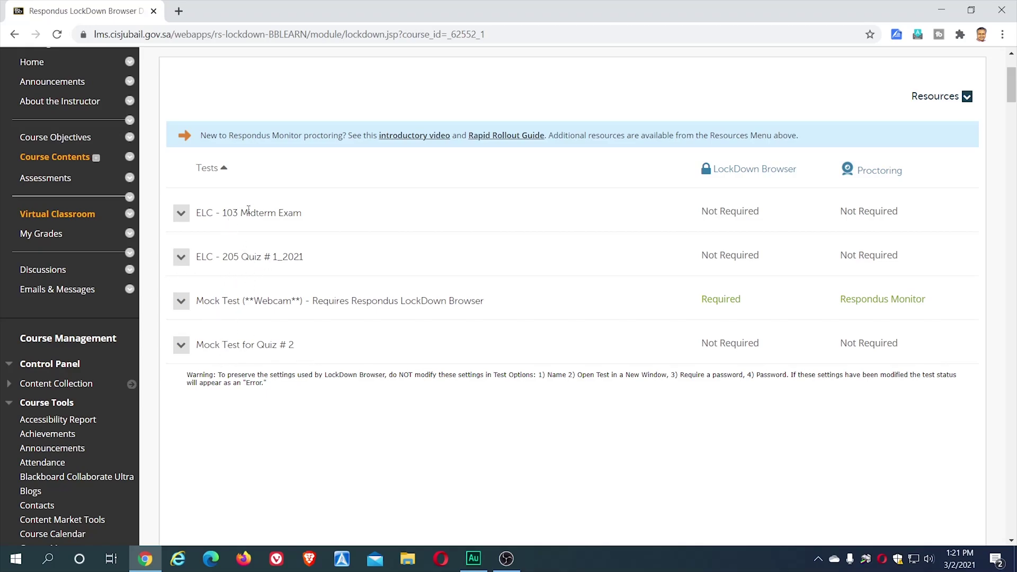
{"action": "scroll", "coordinate": [227, 254], "scroll_direction": "up", "scroll_amount": 1}
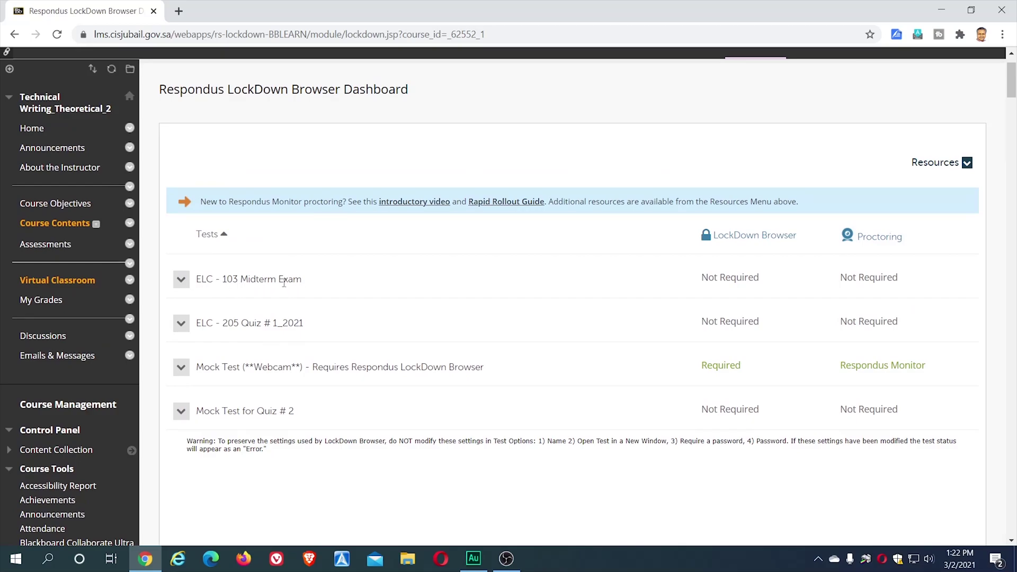
{"action": "left_click", "coordinate": [181, 281]}
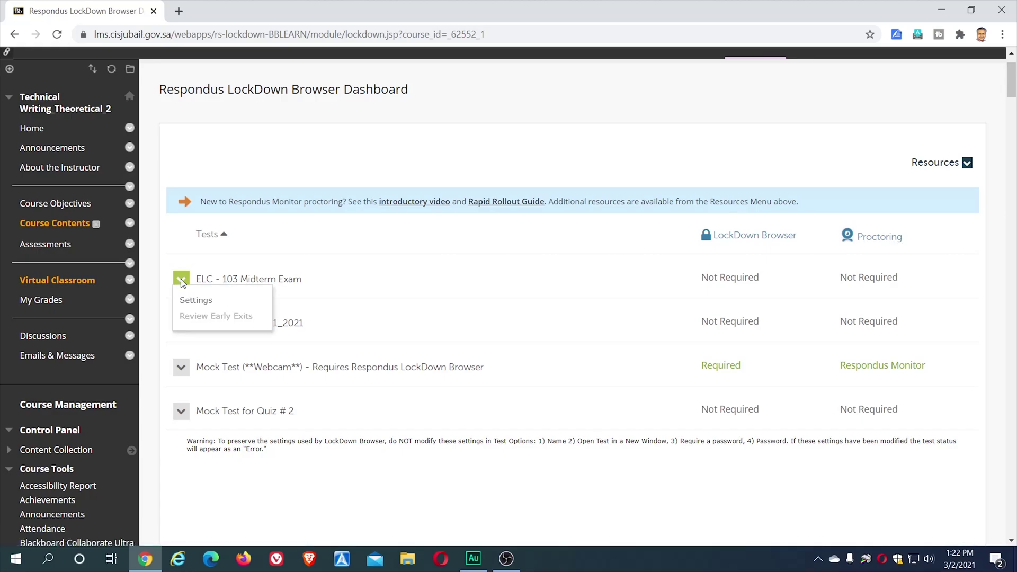
{"action": "left_click", "coordinate": [210, 301]}
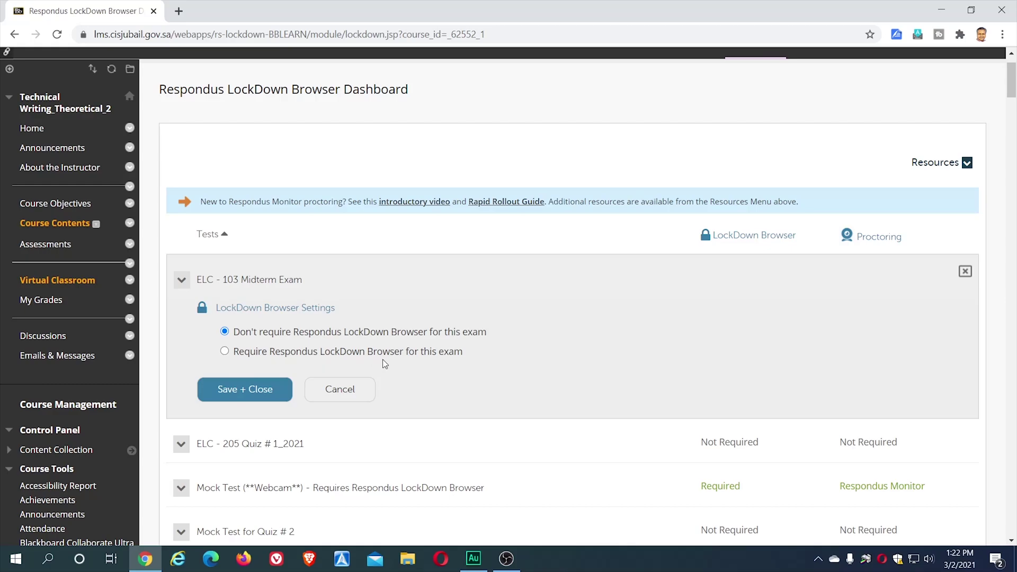
{"action": "left_click", "coordinate": [225, 351]}
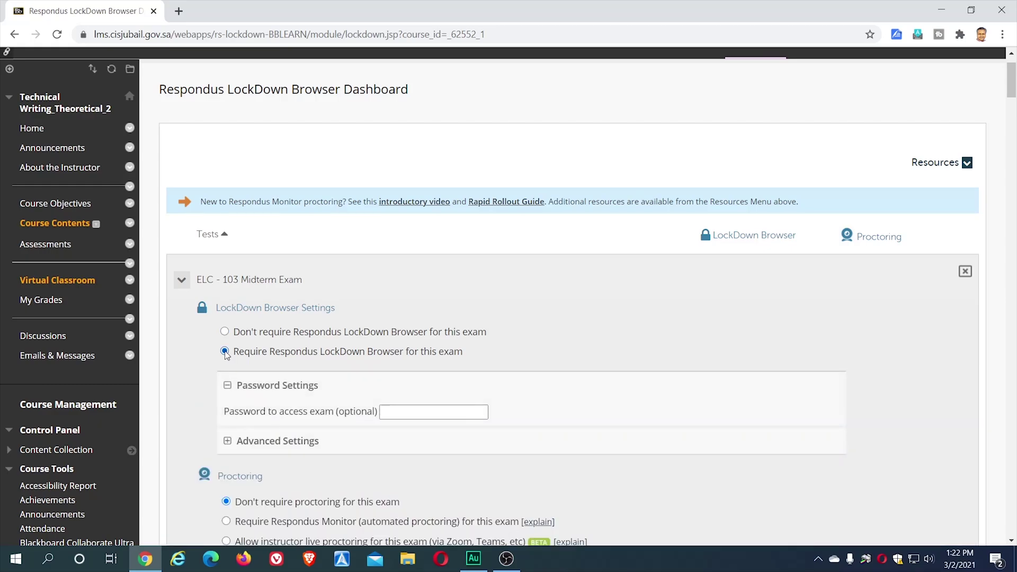
- Require Respondus Monitor automated proctoring for the exam
{"action": "scroll", "coordinate": [188, 385], "scroll_direction": "down", "scroll_amount": 3}
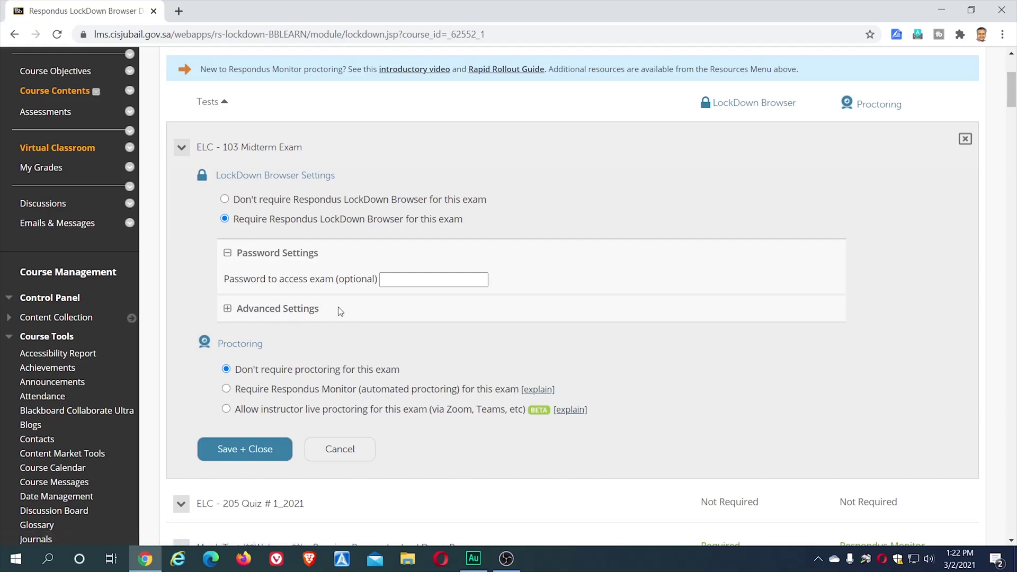
{"action": "scroll", "coordinate": [339, 310], "scroll_direction": "down", "scroll_amount": 1}
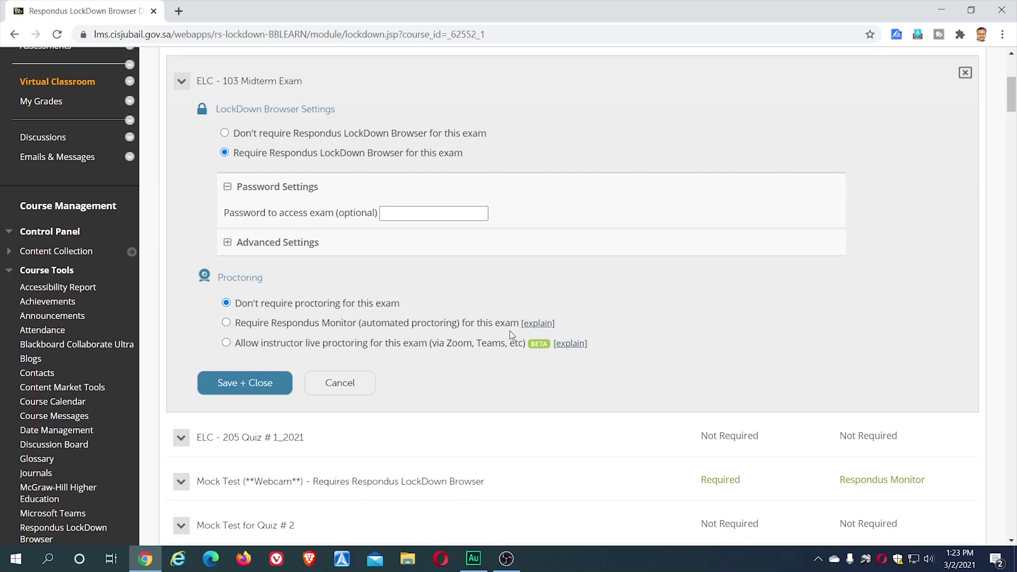
{"action": "left_click", "coordinate": [226, 323]}
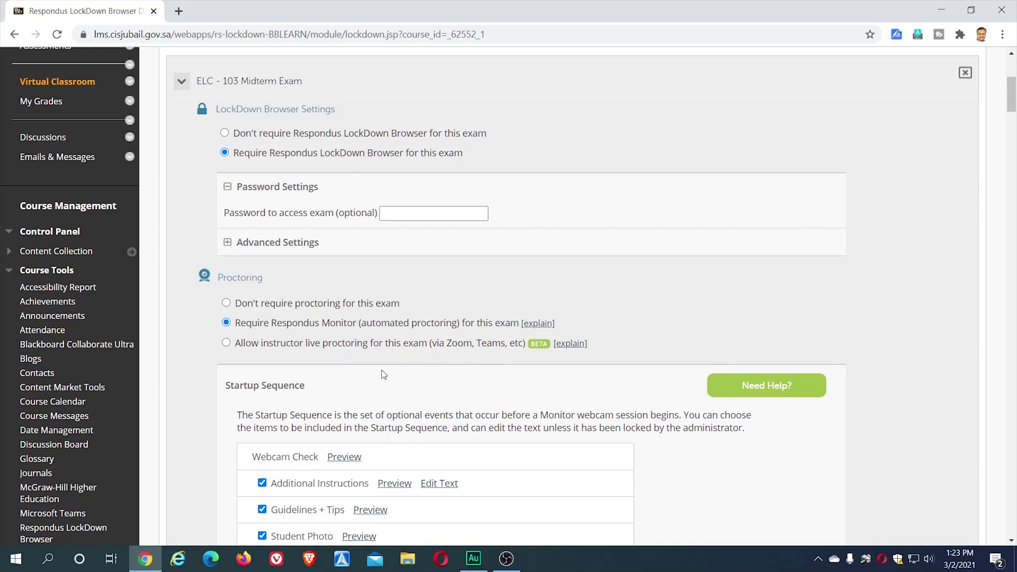
- Review the startup sequence and facial detection options, and save the exam's LockDown Browser and proctoring settings
{"action": "scroll", "coordinate": [376, 356], "scroll_direction": "down", "scroll_amount": 1}
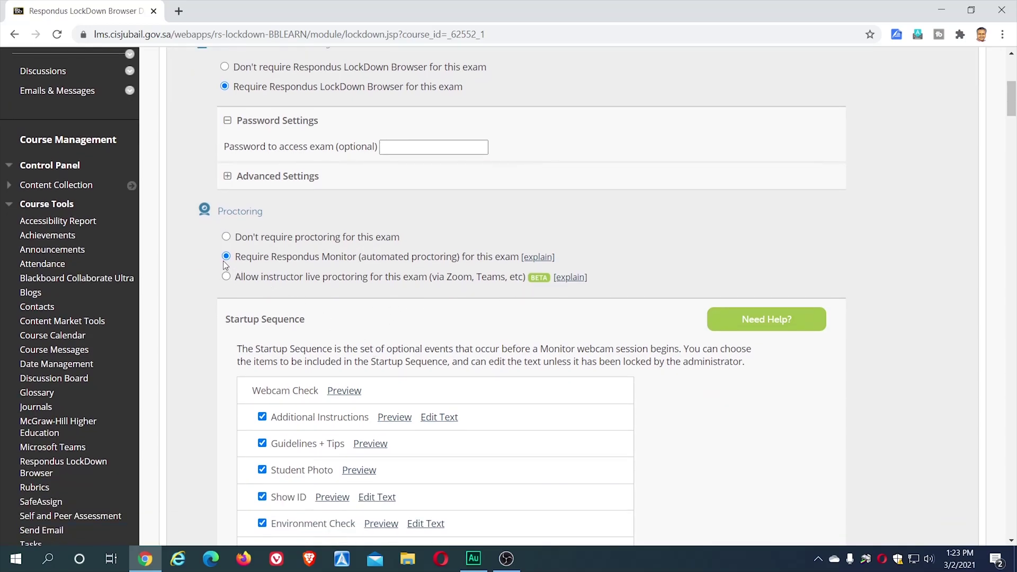
{"action": "scroll", "coordinate": [254, 267], "scroll_direction": "down", "scroll_amount": 2}
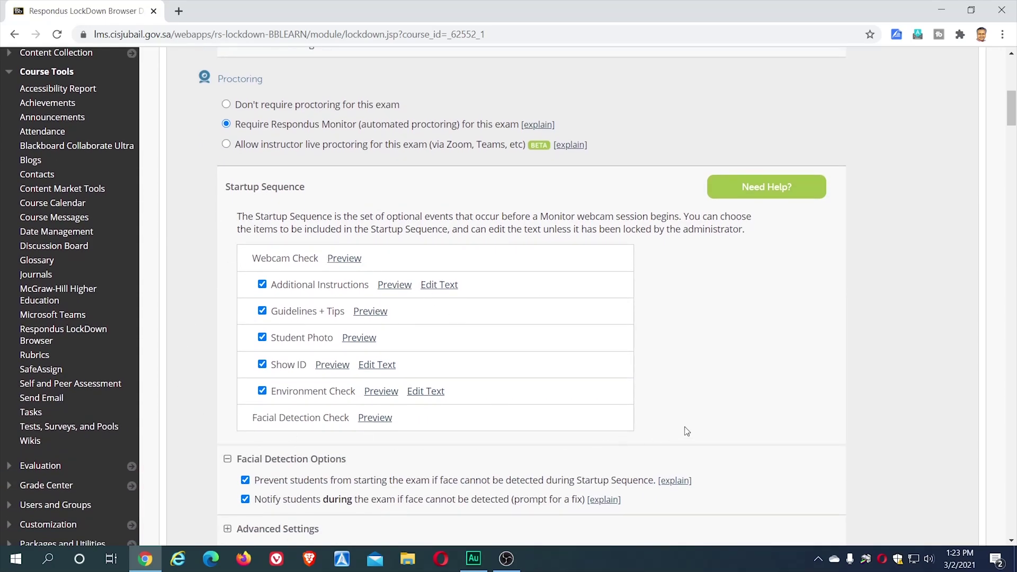
{"action": "scroll", "coordinate": [1010, 114], "scroll_direction": "down", "scroll_amount": 4}
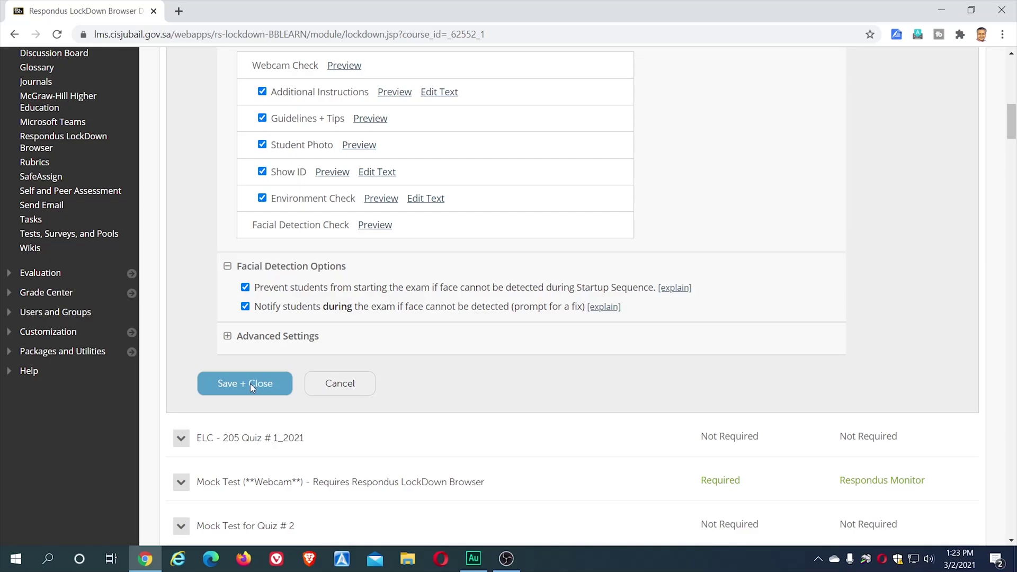
{"action": "scroll", "coordinate": [183, 272], "scroll_direction": "up", "scroll_amount": 9}
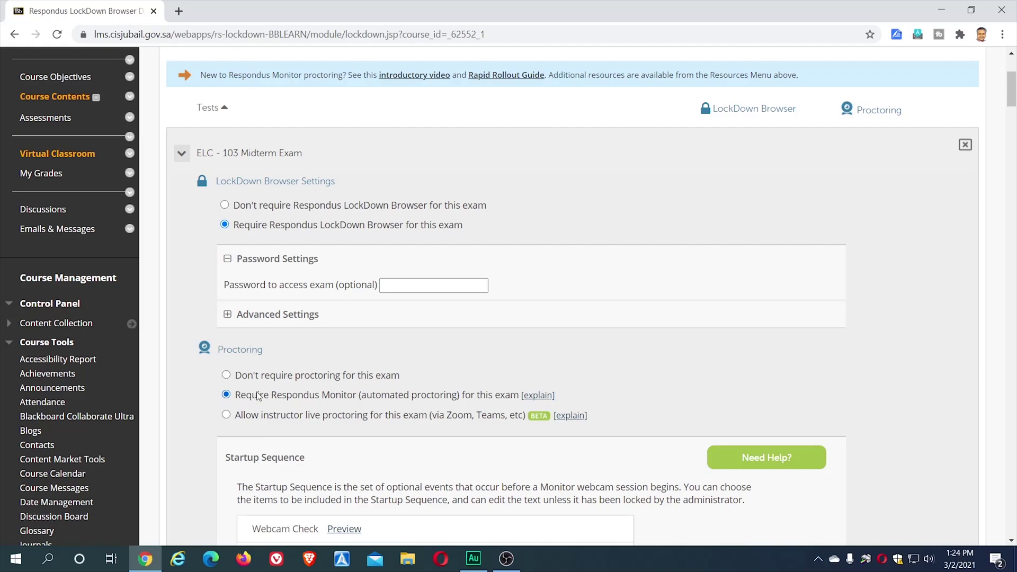
{"action": "scroll", "coordinate": [337, 411], "scroll_direction": "down", "scroll_amount": 6}
{"action": "scroll", "coordinate": [336, 408], "scroll_direction": "down", "scroll_amount": 4}
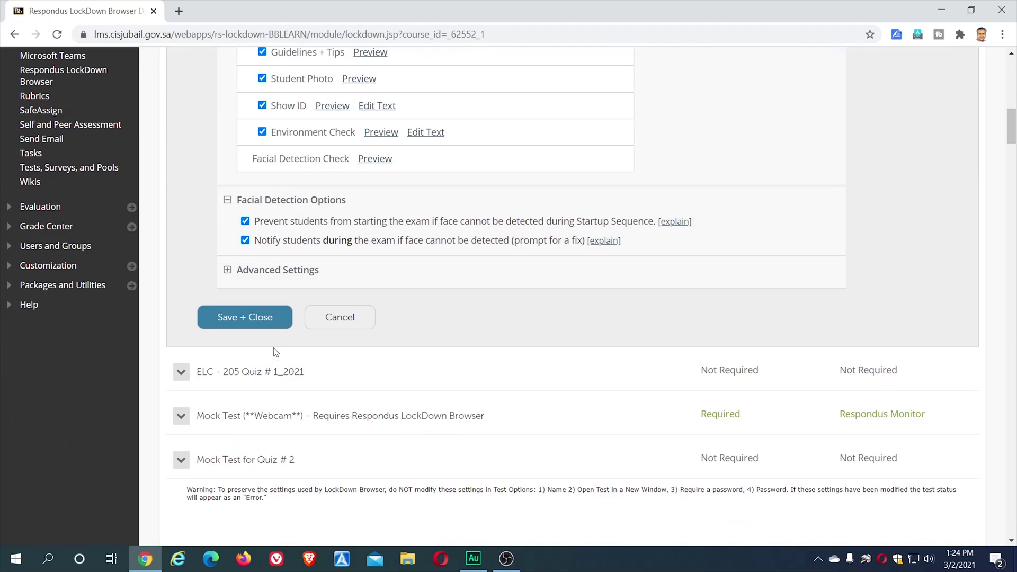
{"action": "left_click", "coordinate": [249, 317]}
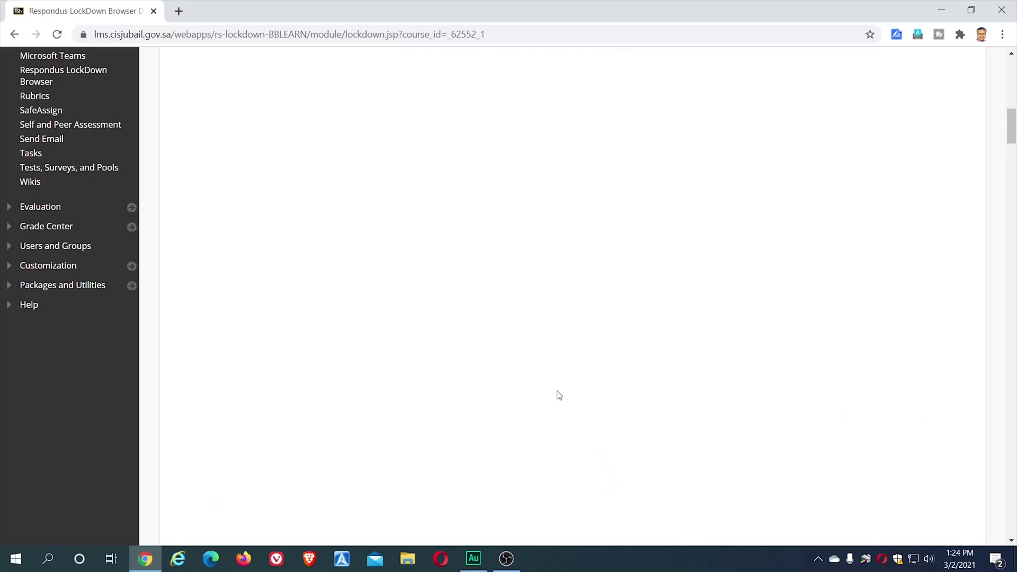
- Check the midterm exam's LockDown Browser and proctoring status on the dashboard, and its entry at the end of the Home page
{"action": "scroll", "coordinate": [559, 396], "scroll_direction": "up", "scroll_amount": 9}
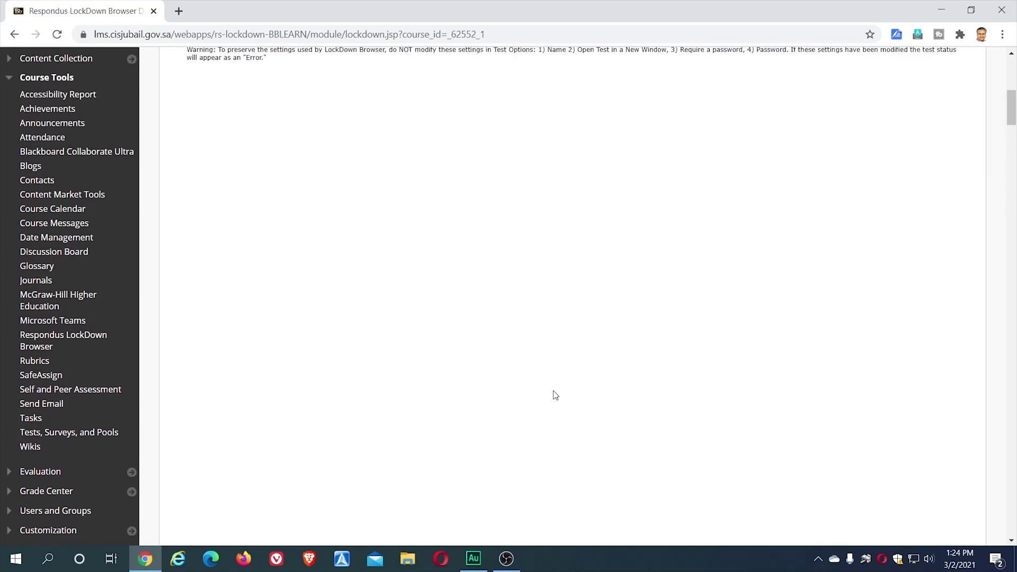
{"action": "scroll", "coordinate": [556, 396], "scroll_direction": "up", "scroll_amount": 5}
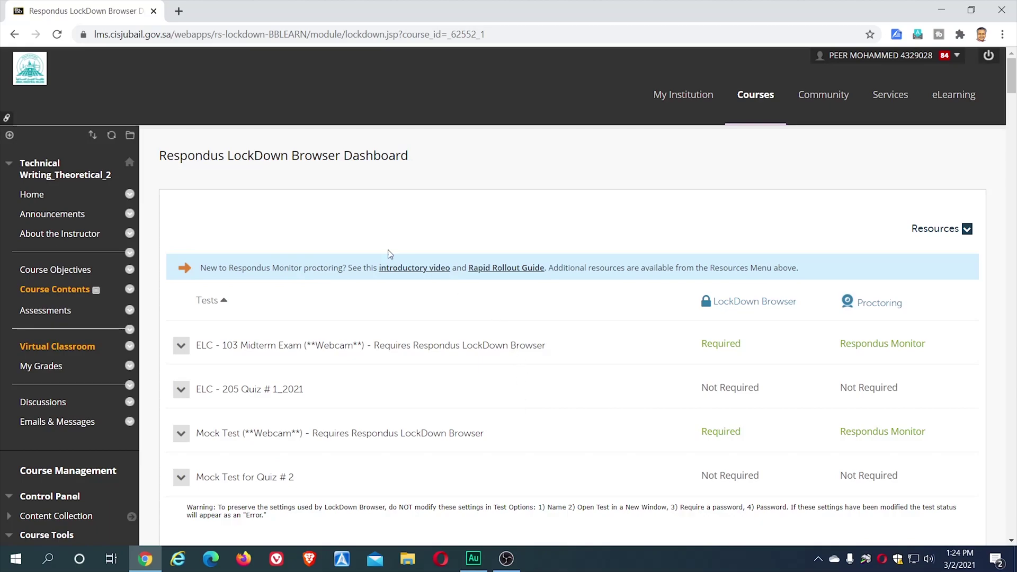
{"action": "left_click", "coordinate": [31, 196]}
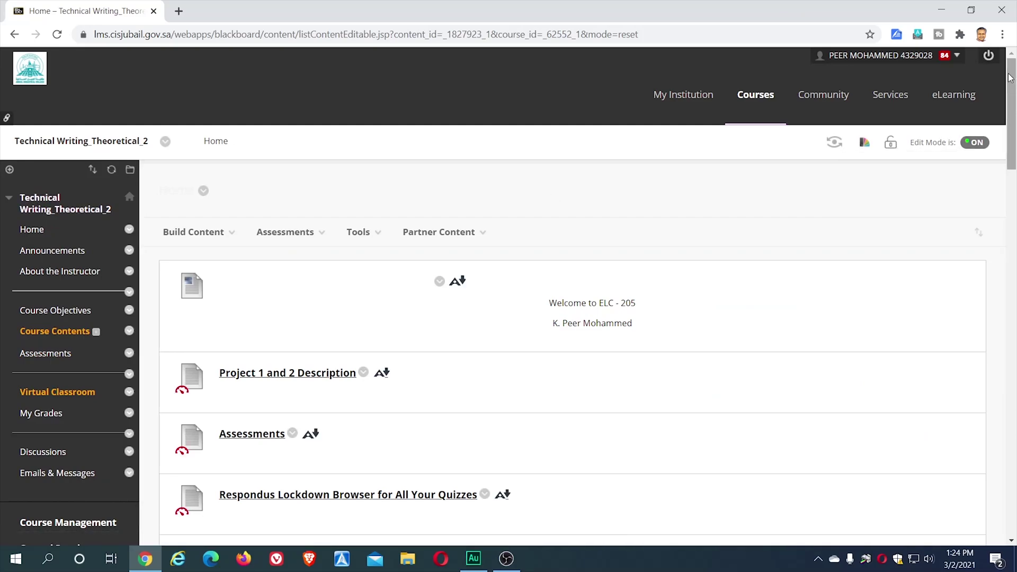
{"action": "left_click_drag", "start_coordinate": [1013, 77], "coordinate": [965, 478]}
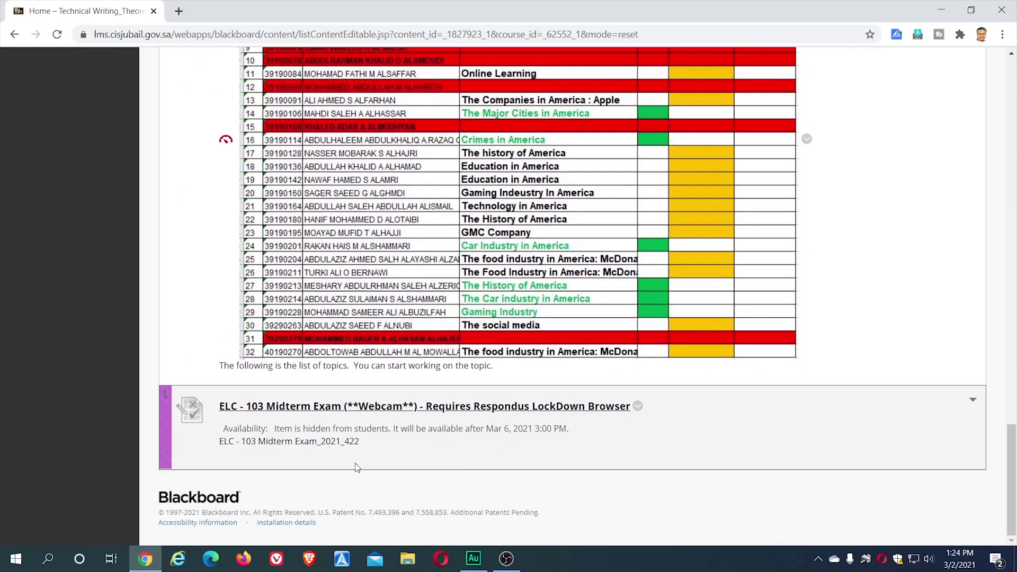